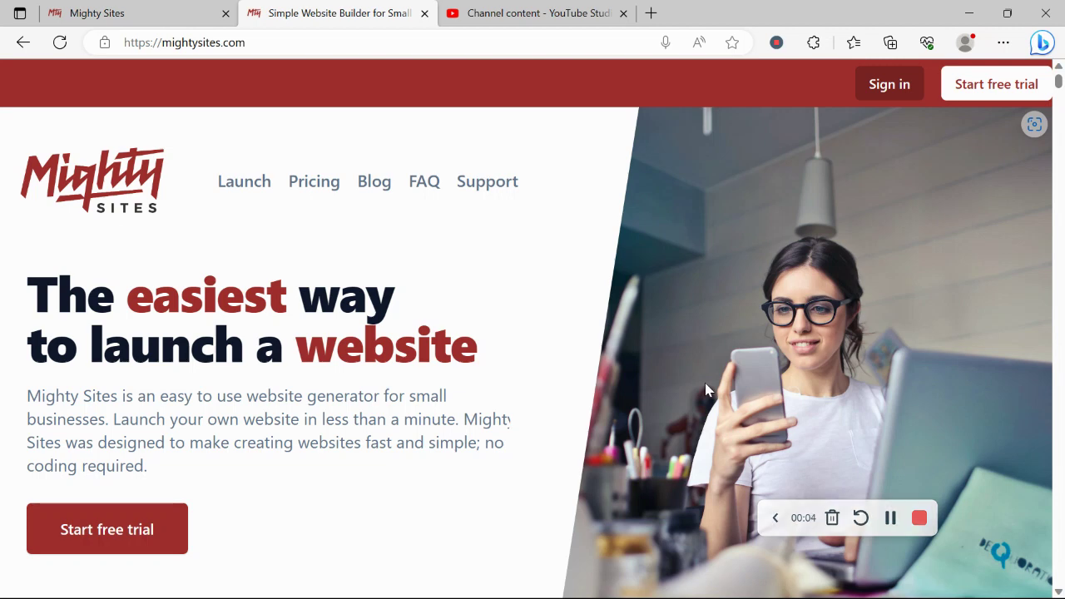
# Step: Scroll the mightysites.com homepage down to the Instant templates heading and market gallery
pyautogui.scroll(-2, 705, 390)
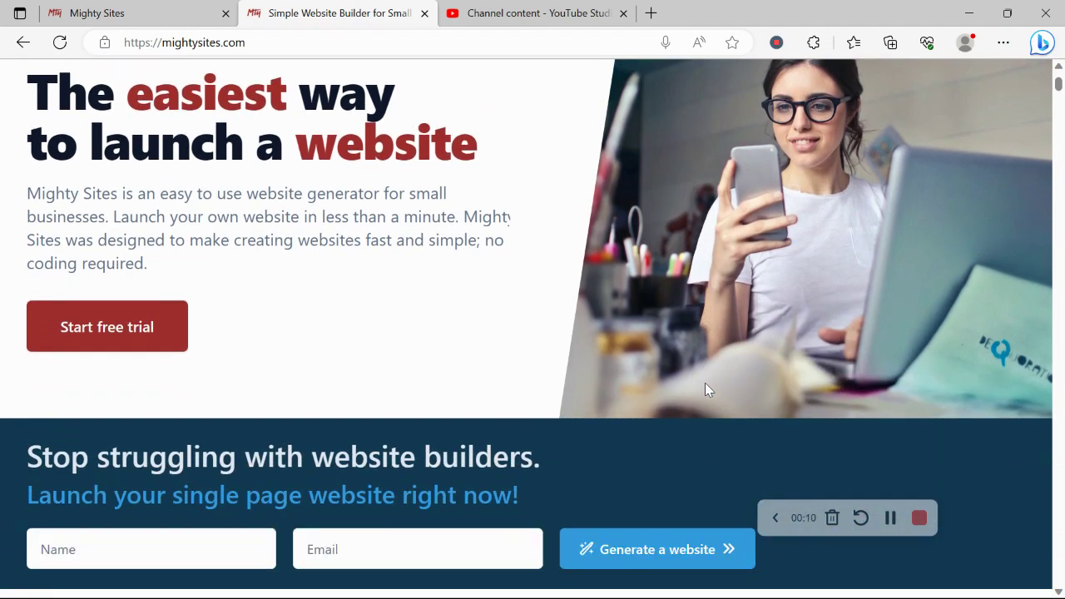
pyautogui.scroll(-1, 705, 389)
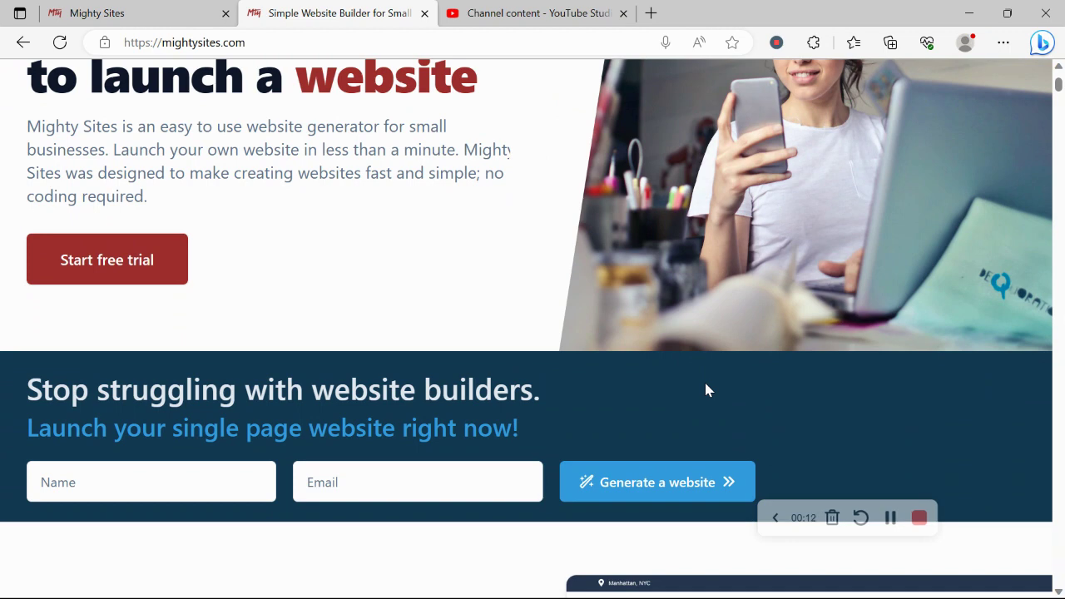
pyautogui.scroll(-2, 706, 389)
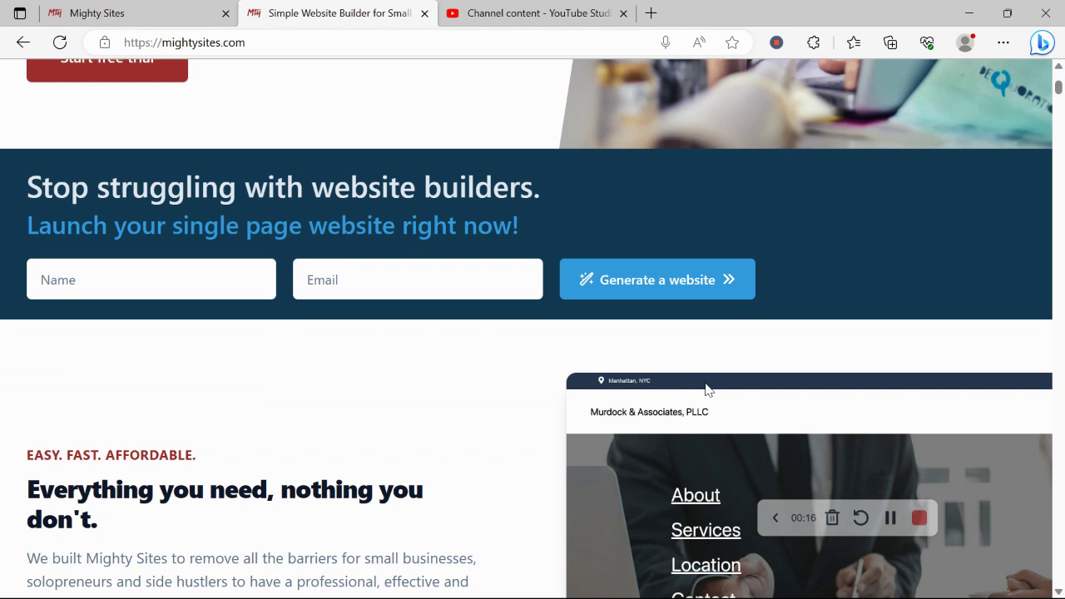
pyautogui.scroll(-2, 705, 389)
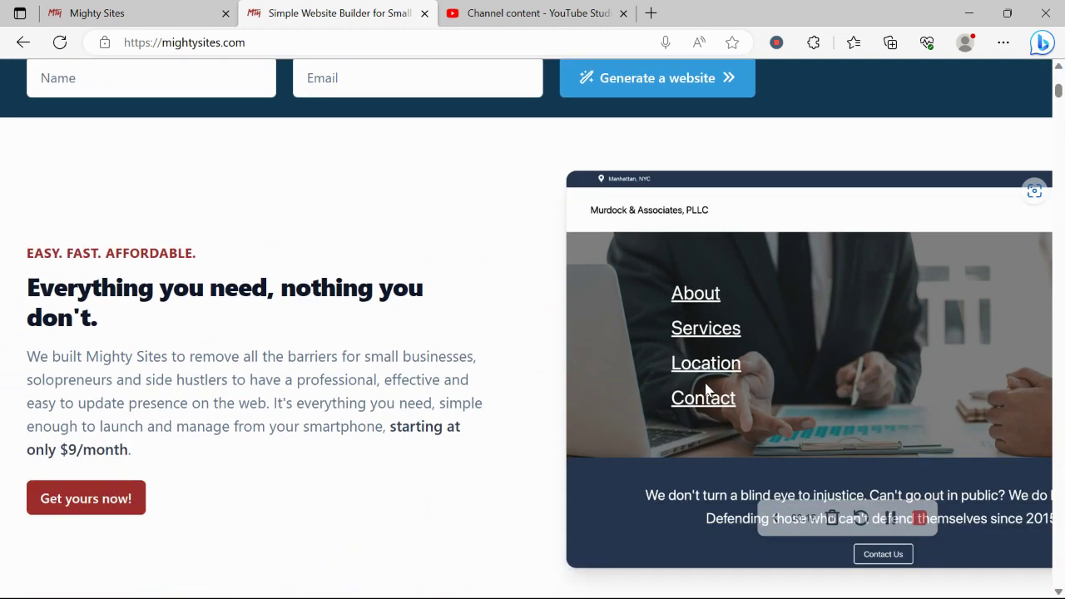
pyautogui.scroll(-1, 706, 389)
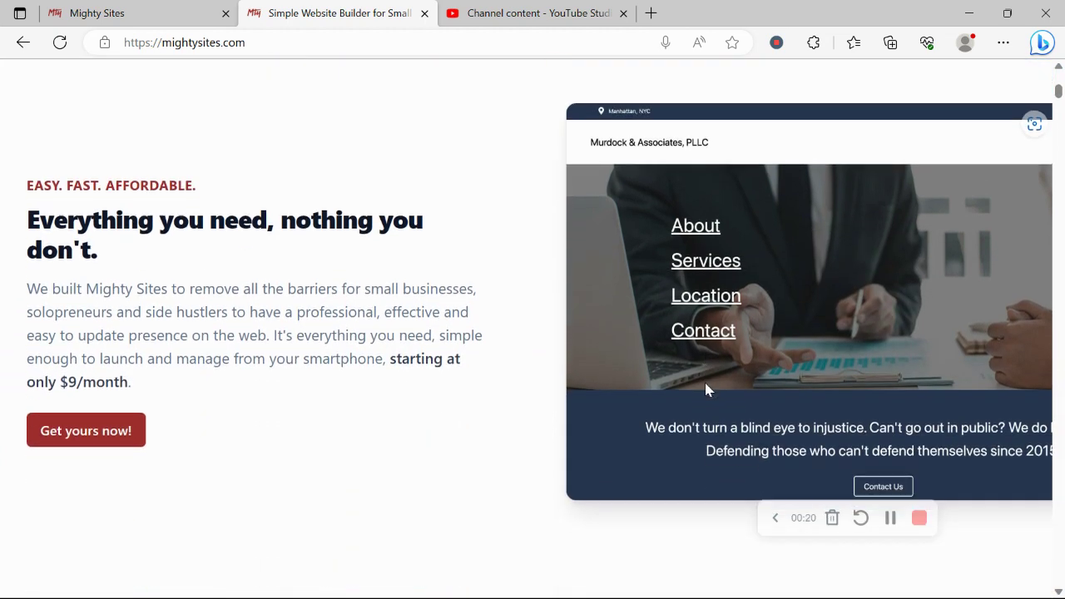
pyautogui.scroll(-2, 706, 390)
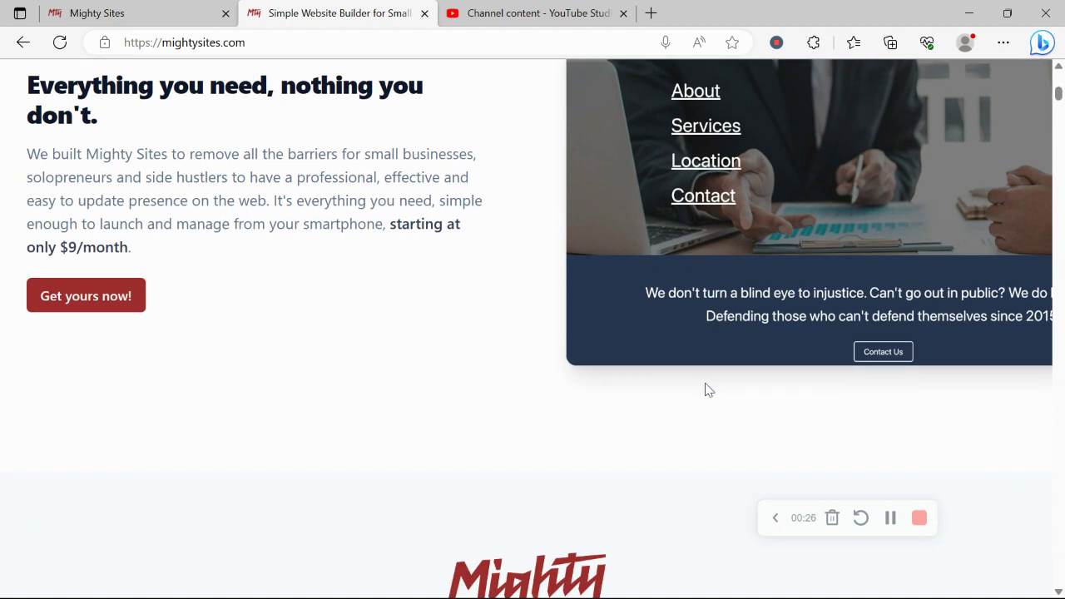
pyautogui.scroll(-1, 706, 389)
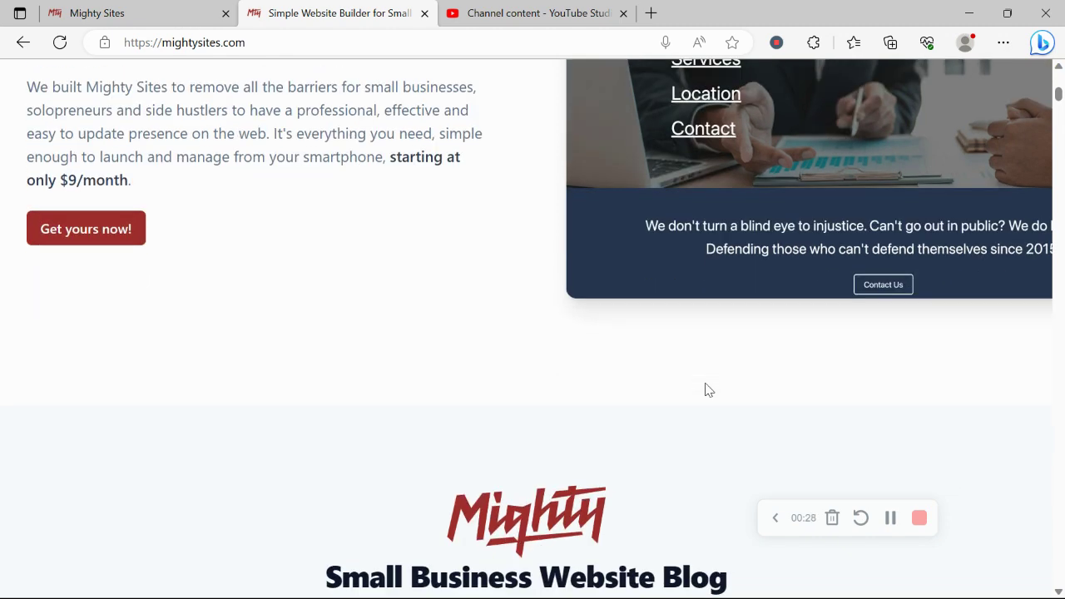
pyautogui.scroll(-10, 706, 389)
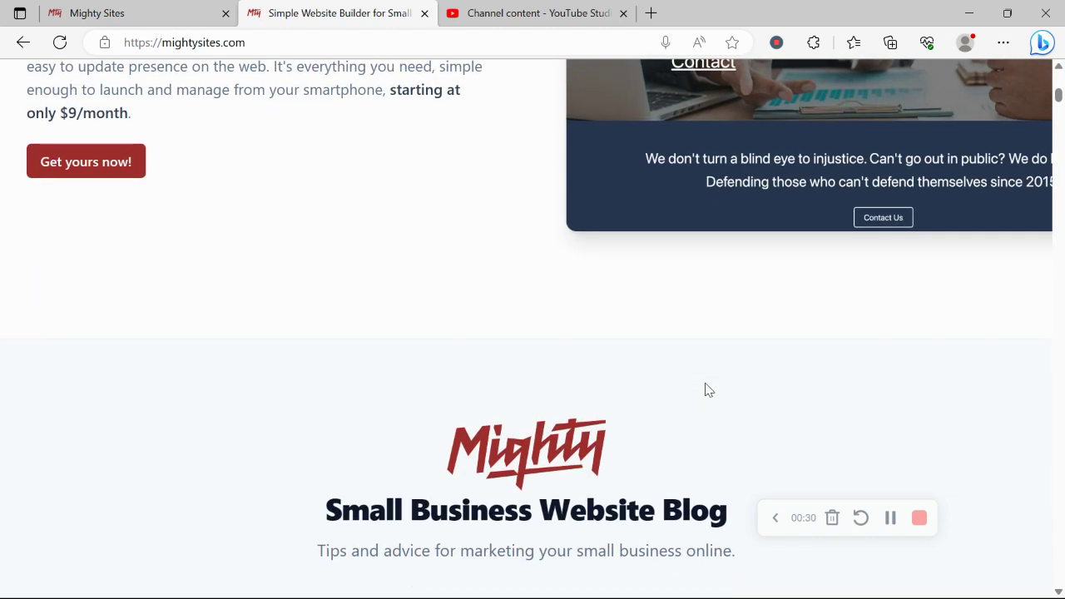
pyautogui.scroll(-4, 706, 390)
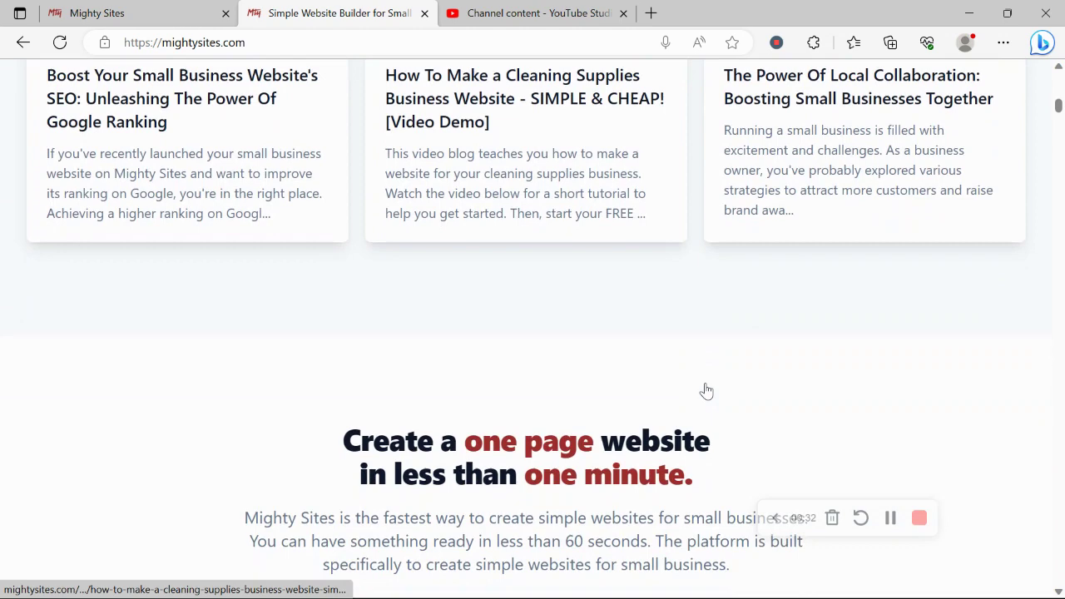
pyautogui.moveTo(329, 307); pyautogui.dragTo(751, 335)
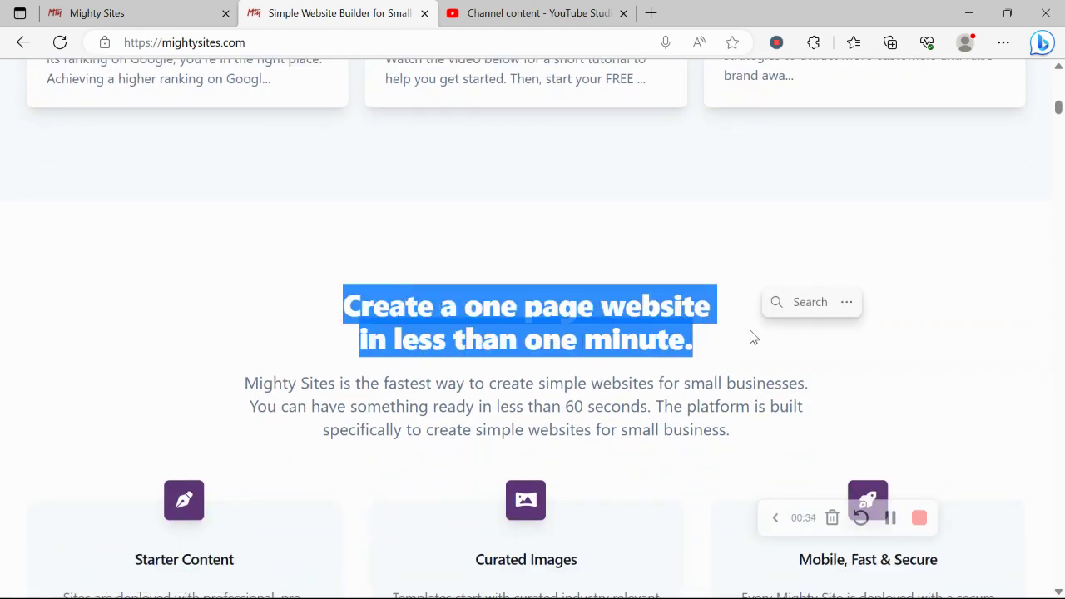
pyautogui.click(752, 336)
pyautogui.scroll(-7, 455, 424)
pyautogui.scroll(-1, 454, 423)
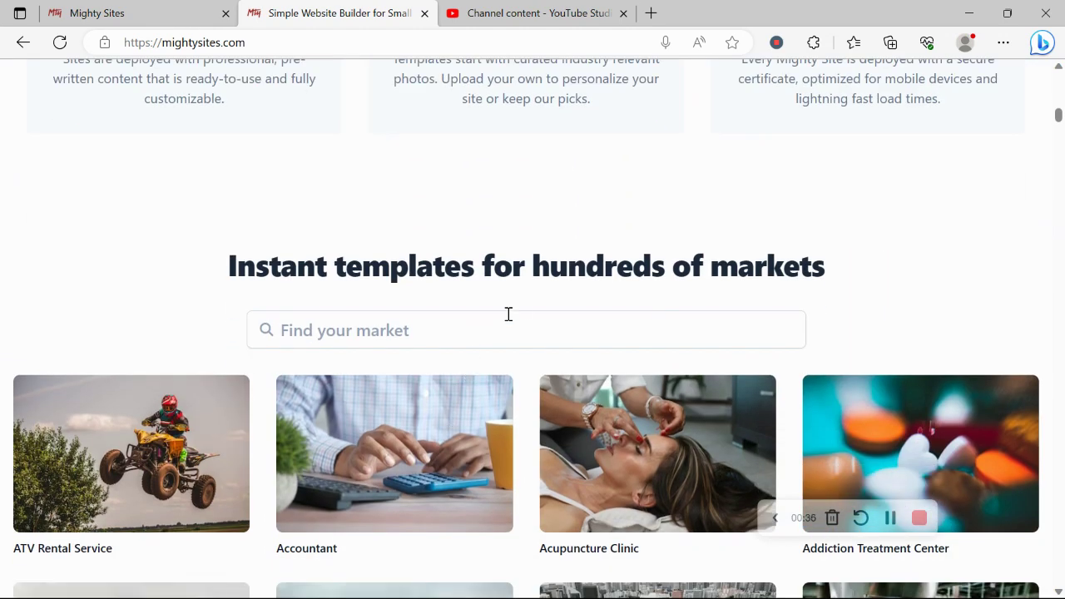
pyautogui.tripleClick(575, 280)
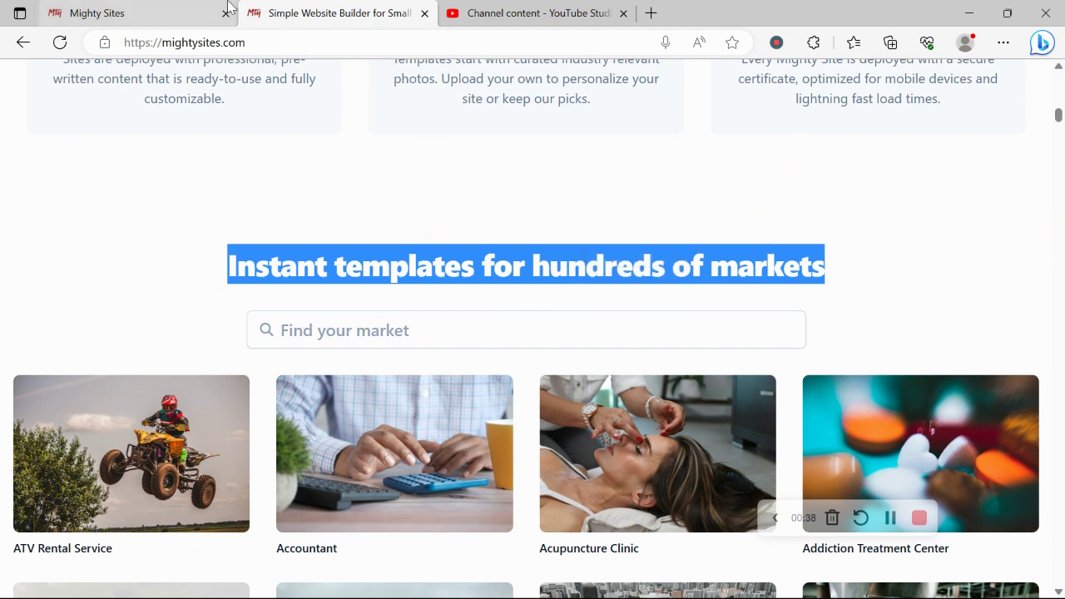
# Step: Go to the Let's build another site page and focus its Search for your market box
pyautogui.click(186, 10)
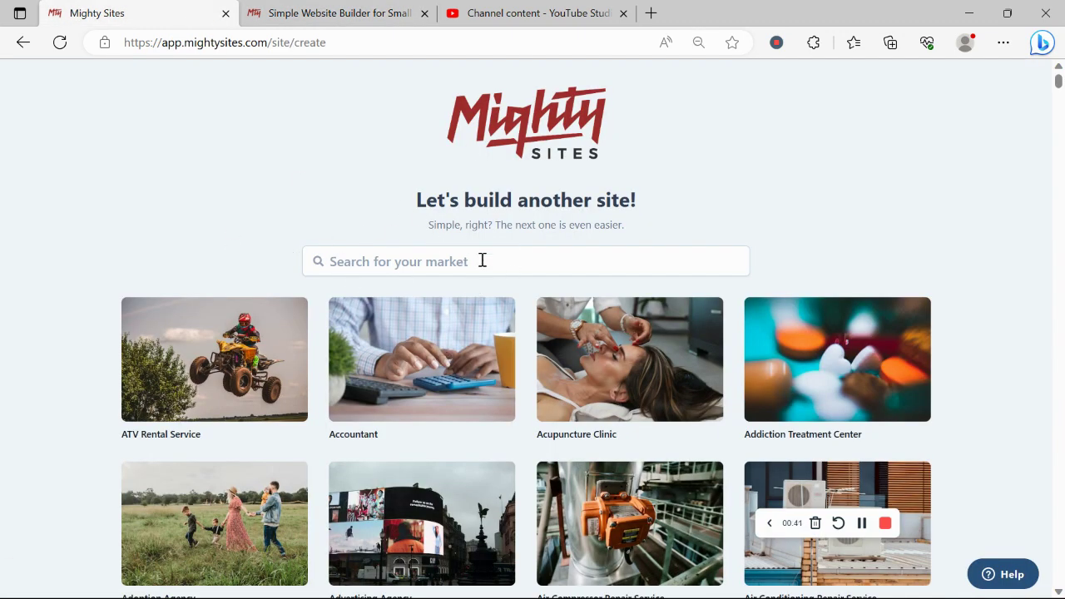
pyautogui.scroll(-4, 305, 227)
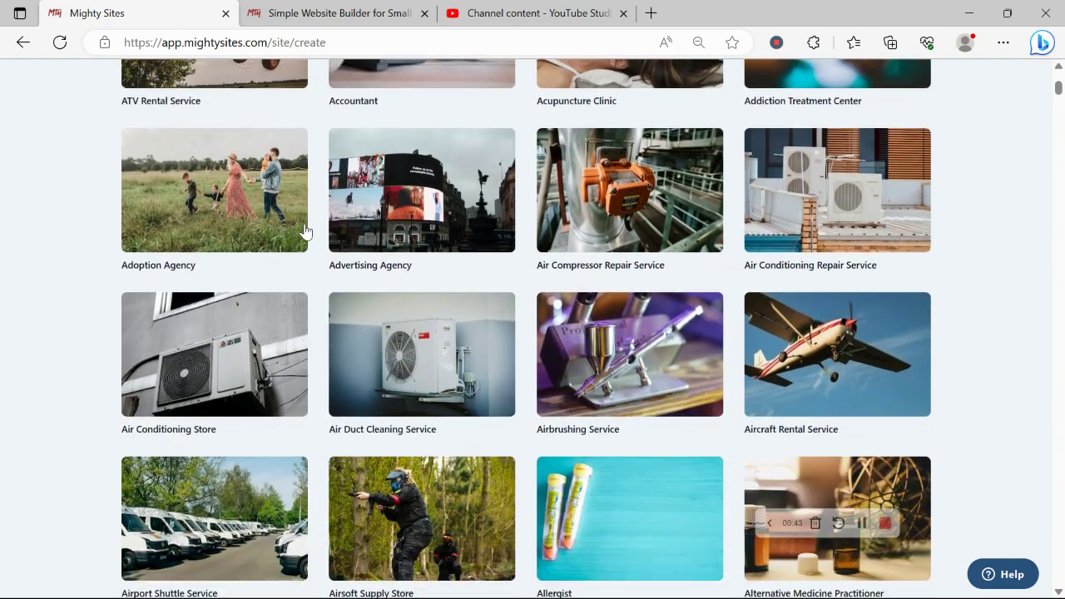
pyautogui.scroll(-8, 304, 232)
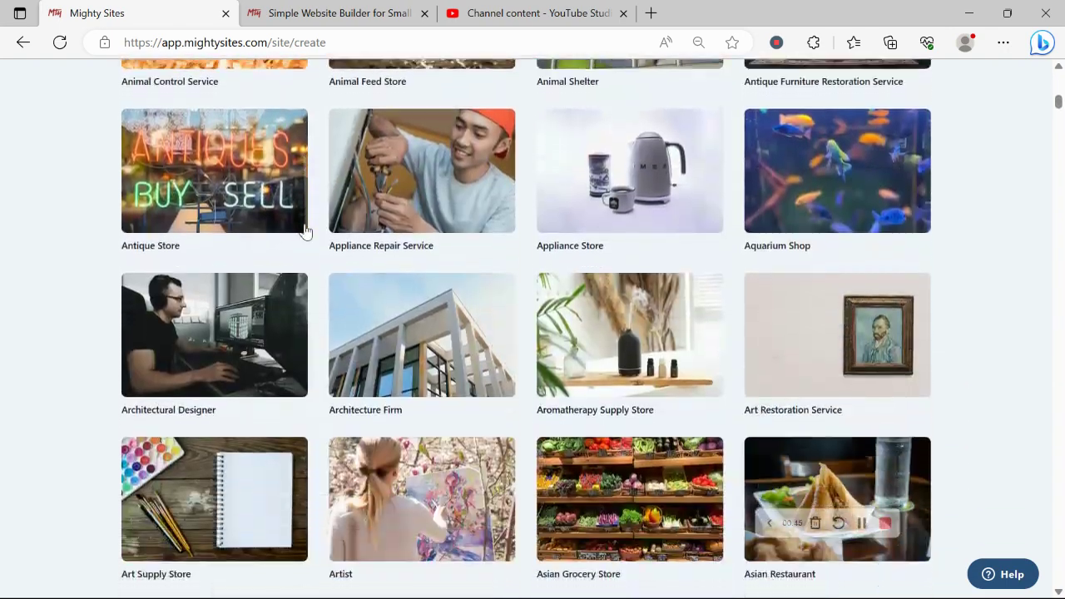
pyautogui.scroll(-5, 304, 232)
pyautogui.scroll(4, 305, 231)
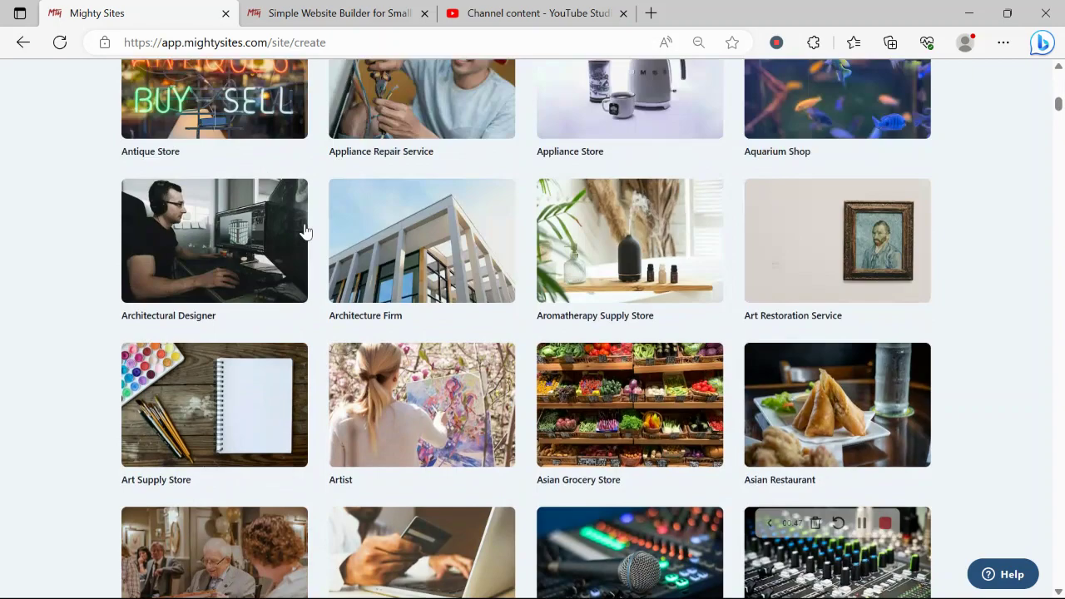
pyautogui.scroll(15, 305, 231)
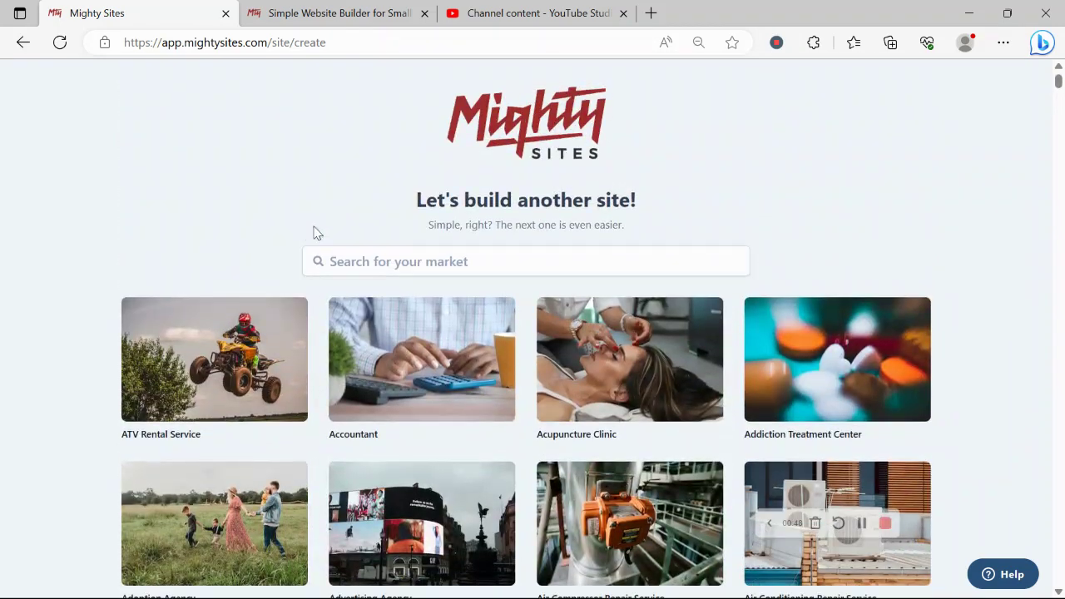
pyautogui.click(393, 259)
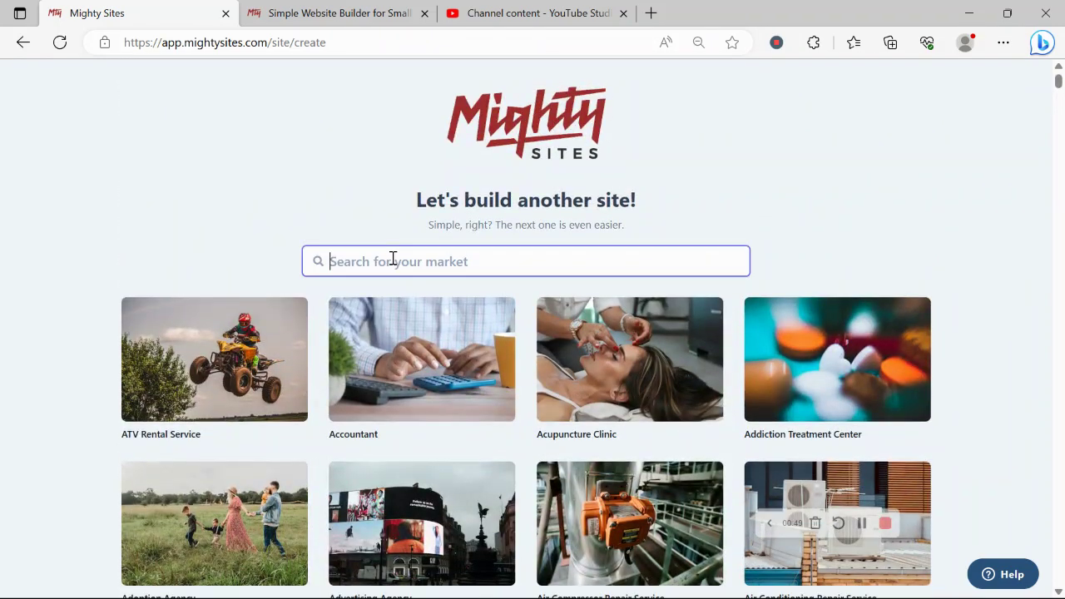
# Step: Search markets for 'cour', pick the Courier Service template, and enter the company name
pyautogui.write('cour')
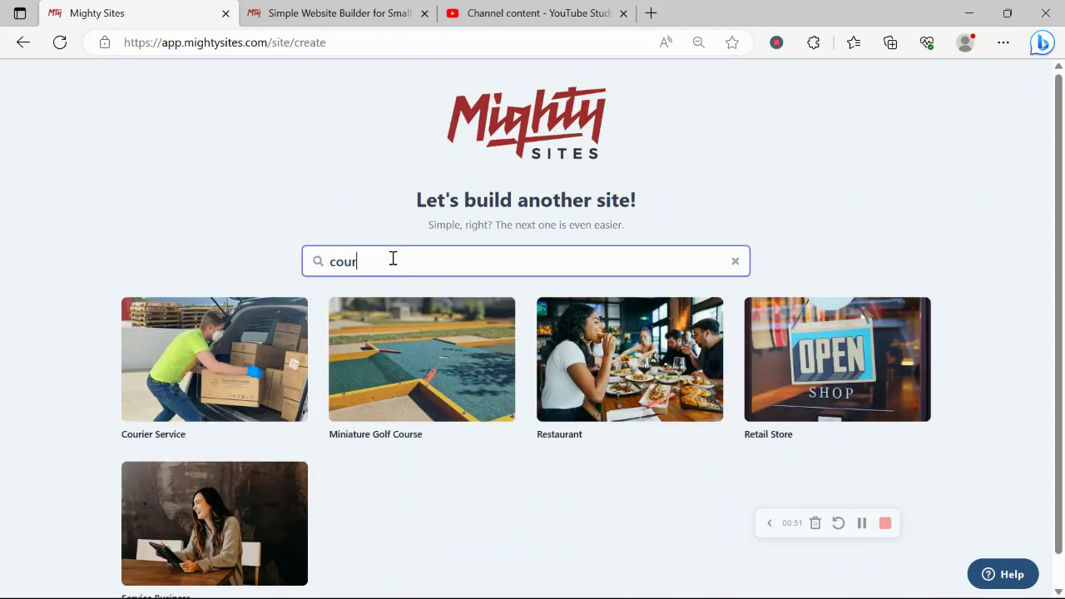
pyautogui.click(244, 373)
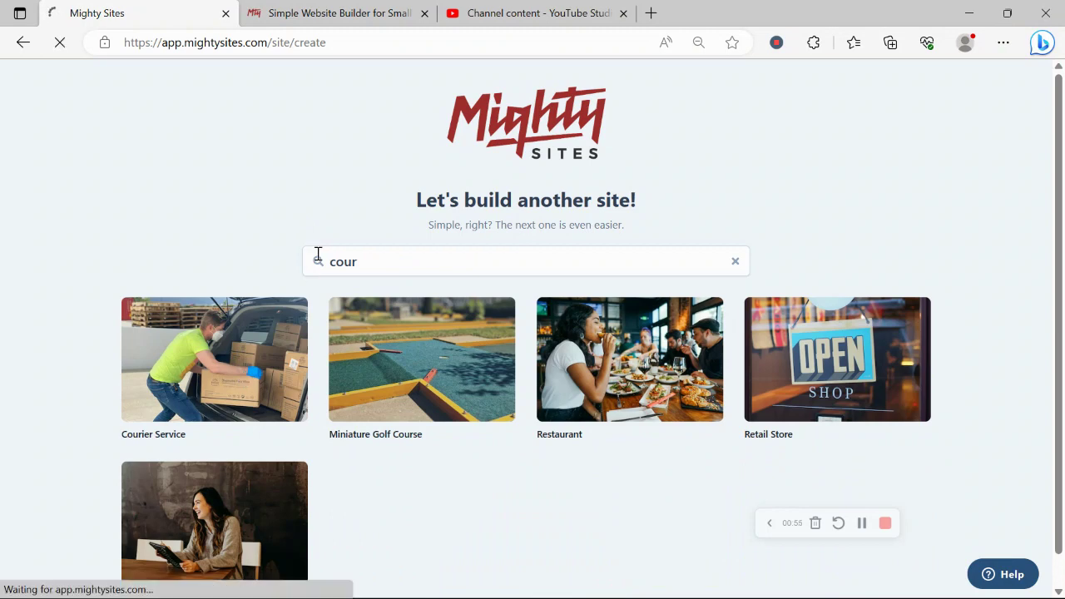
pyautogui.write('Ro')
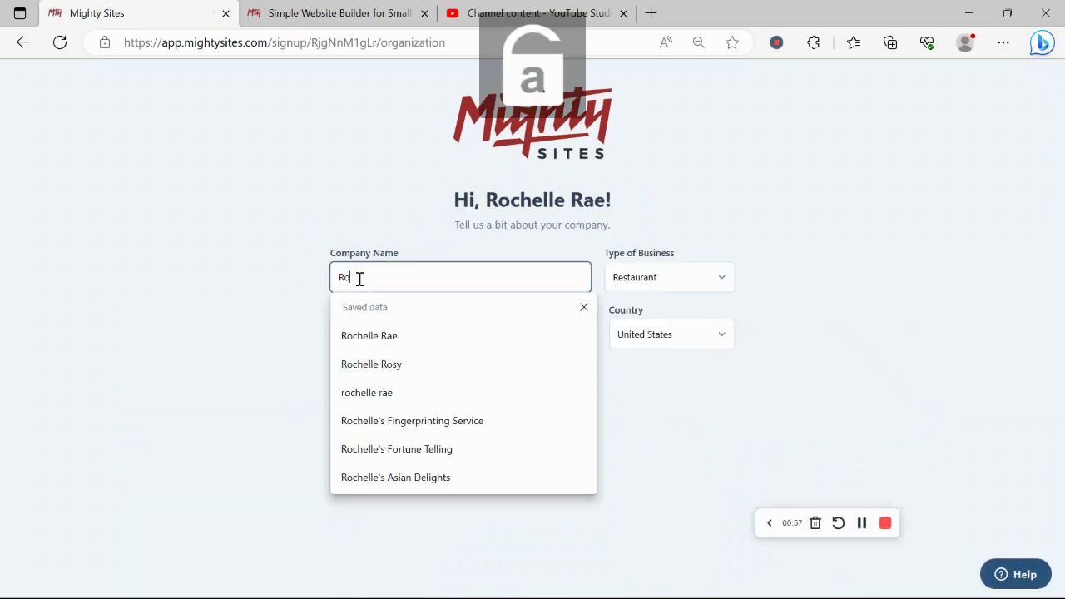
pyautogui.write("chelle's Cou")
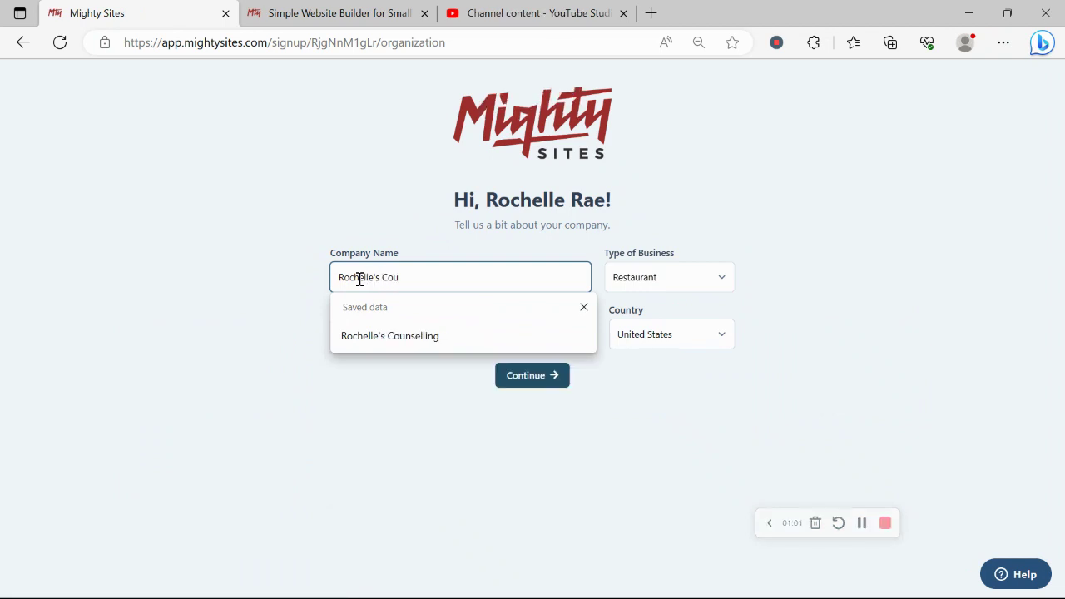
pyautogui.write('rier')
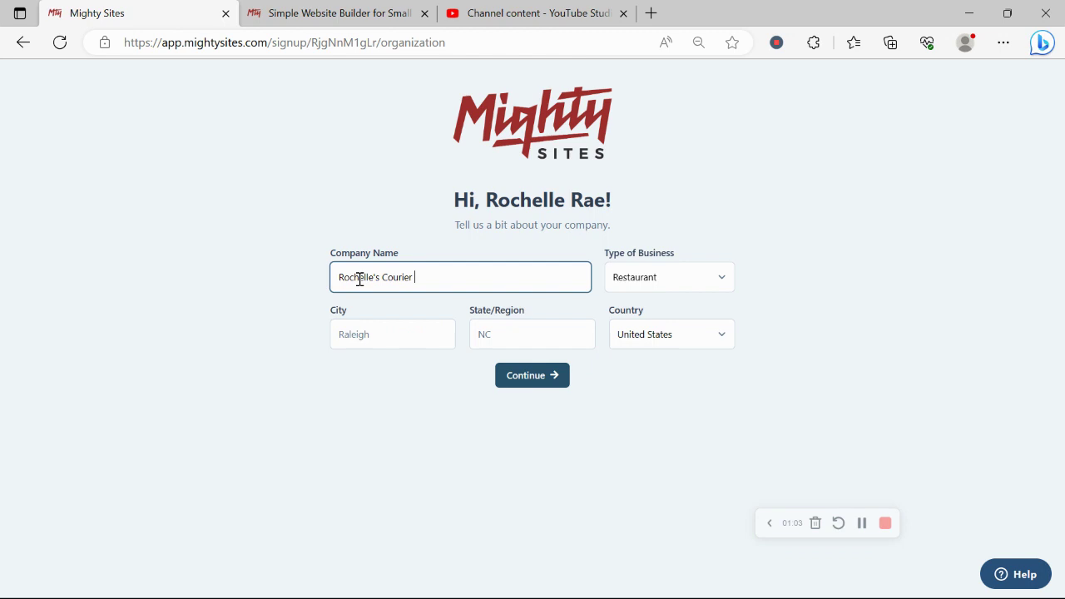
pyautogui.write('ier')
pyautogui.press('capslock')
pyautogui.write('S')
pyautogui.press('capslock')
pyautogui.write('er')
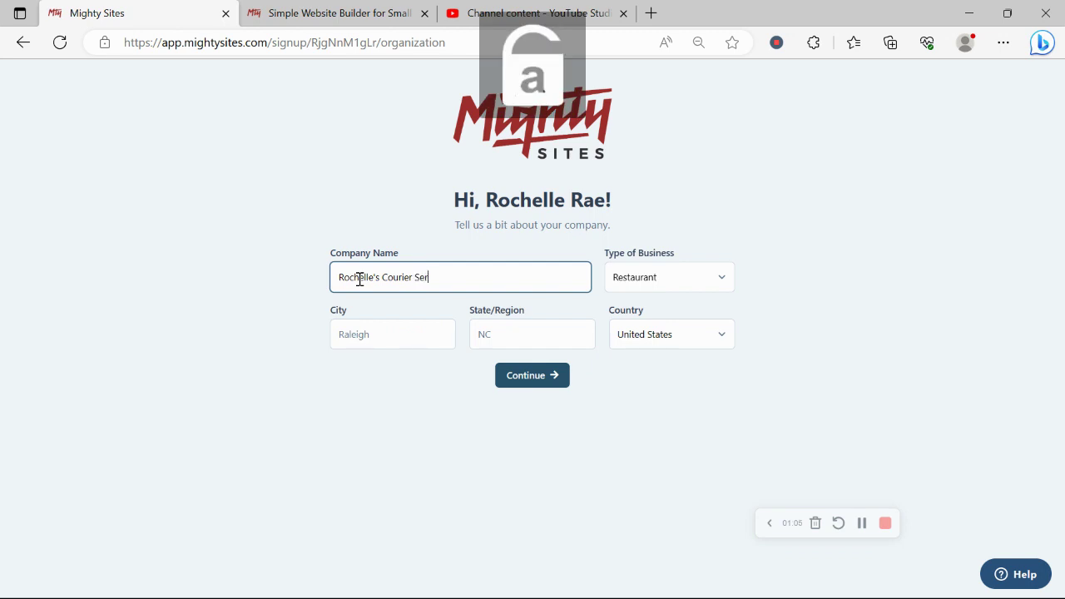
pyautogui.write('vice')
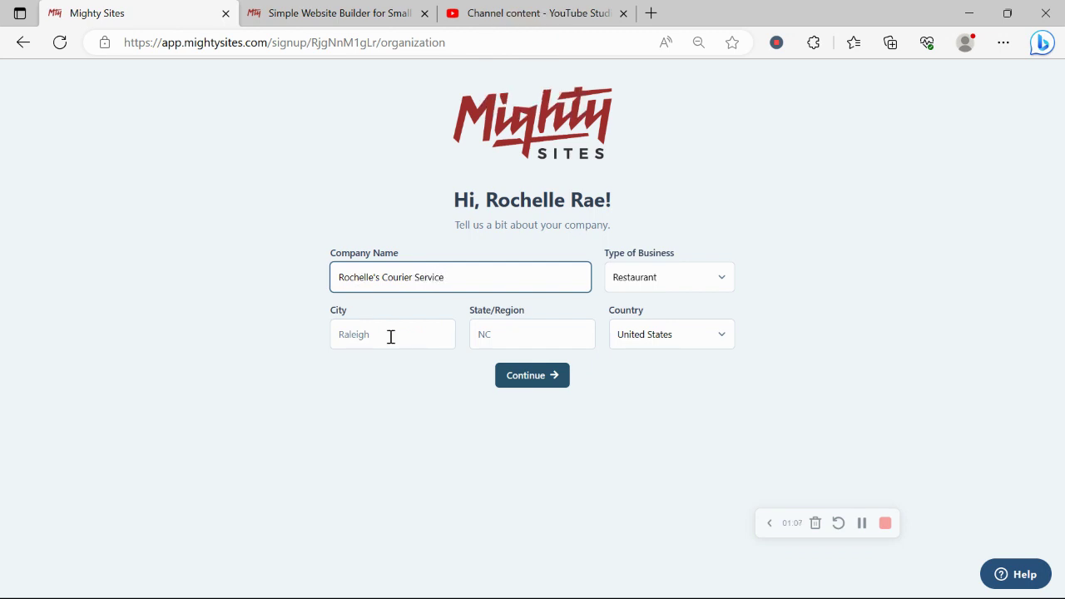
# Step: Enter Denver as the city and Colorado as the state
pyautogui.click(390, 336)
pyautogui.press('capslock')
pyautogui.write('D')
pyautogui.press('capslock')
pyautogui.write('enver')
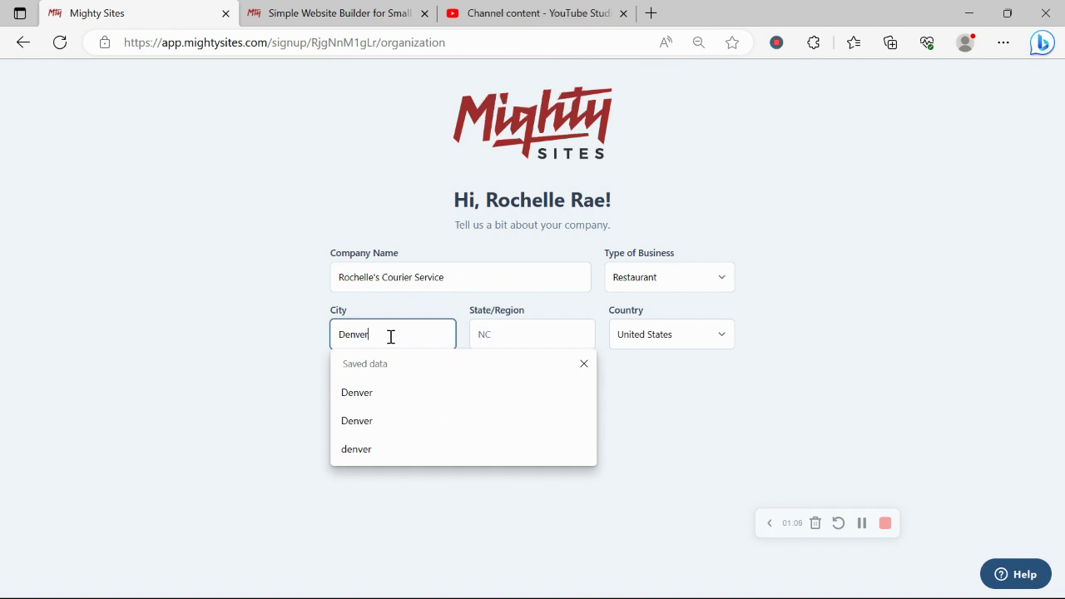
pyautogui.click(507, 335)
pyautogui.press('capslock')
pyautogui.write('C')
pyautogui.press('capslock')
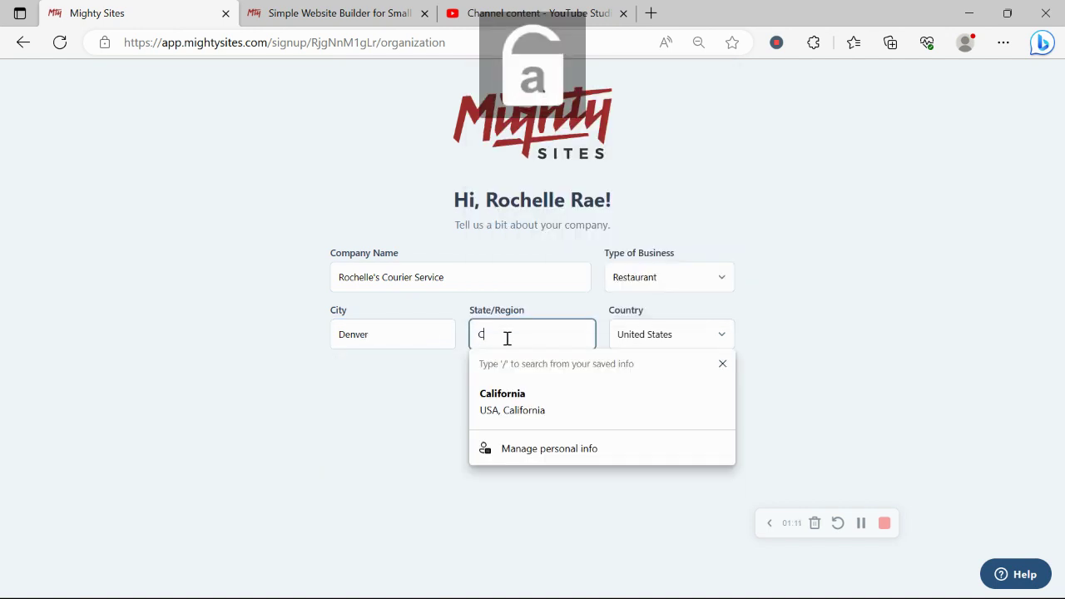
pyautogui.write('olorad')
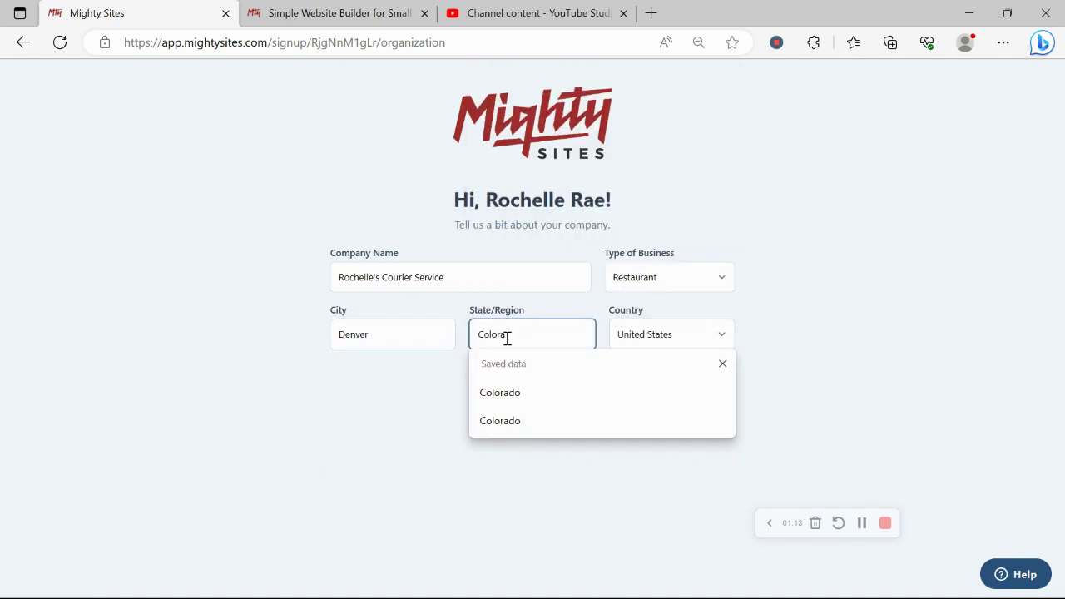
pyautogui.write('o')
# Step: Set the business type to Service and submit the company details
pyautogui.click(693, 273)
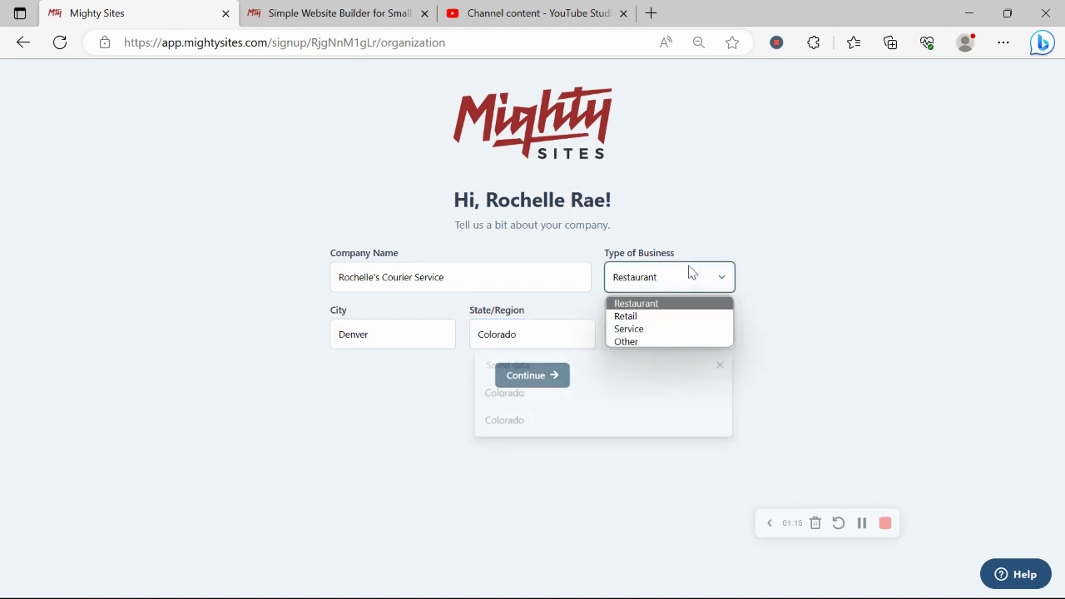
pyautogui.click(704, 329)
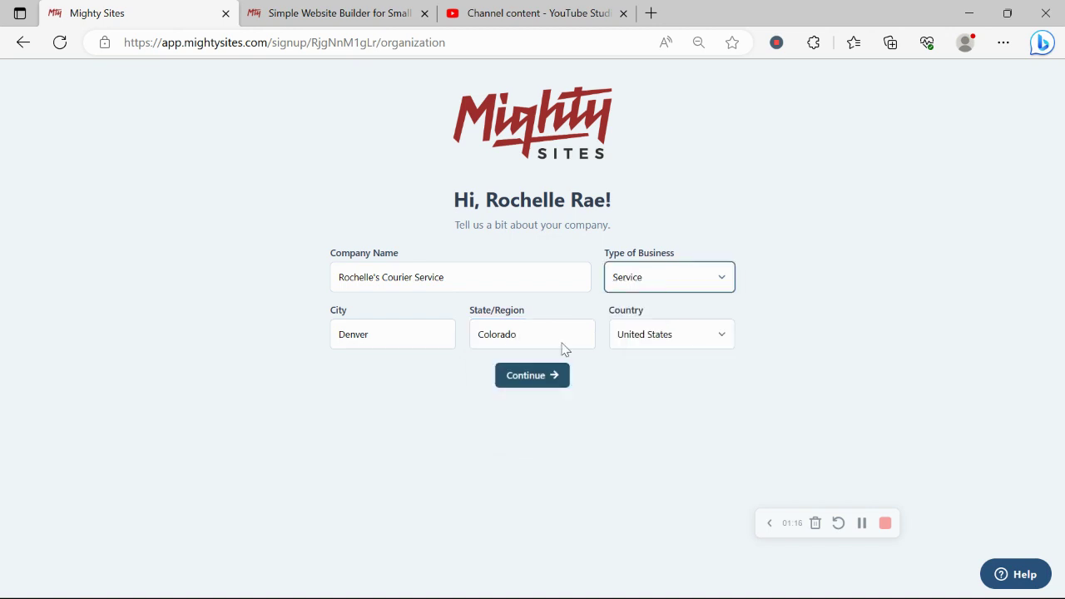
pyautogui.click(524, 380)
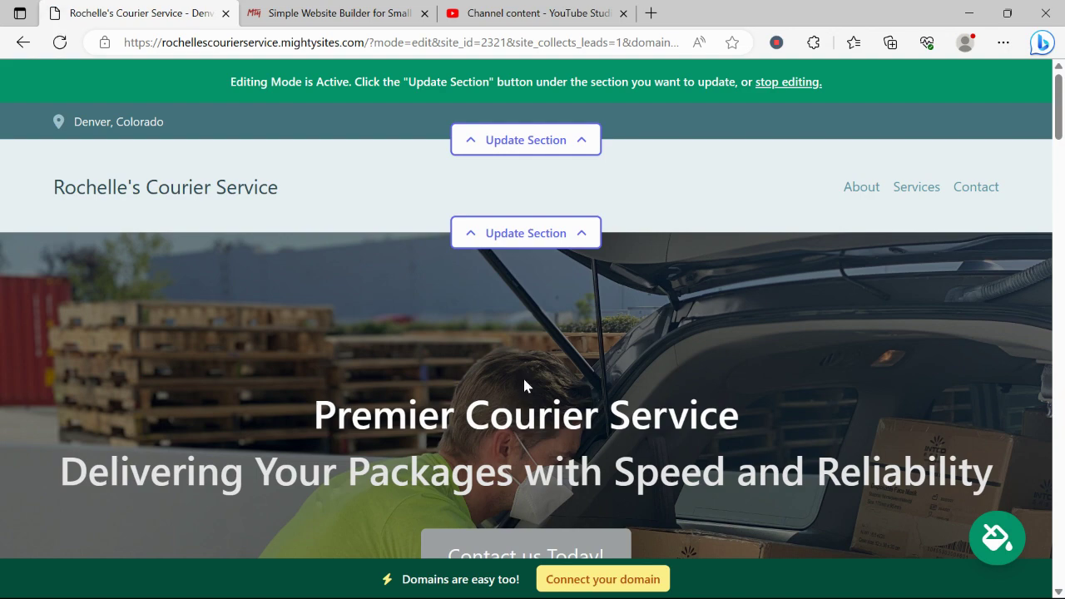
# Step: Review the generated courier site's hero and About Us sections, then return to the top
pyautogui.scroll(-3, 524, 386)
pyautogui.scroll(-10, 525, 385)
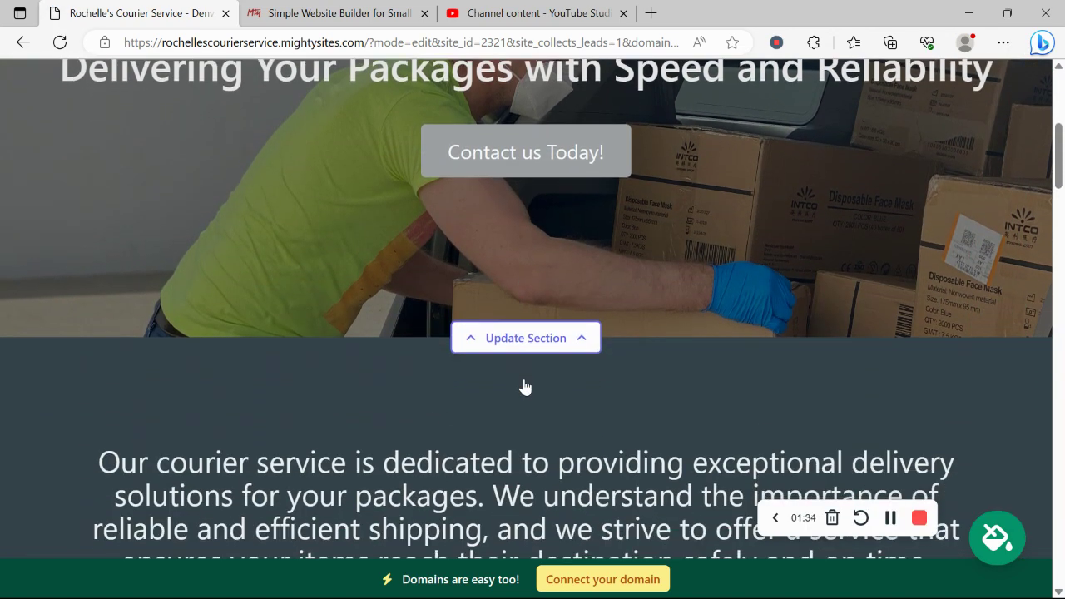
pyautogui.scroll(-5, 524, 386)
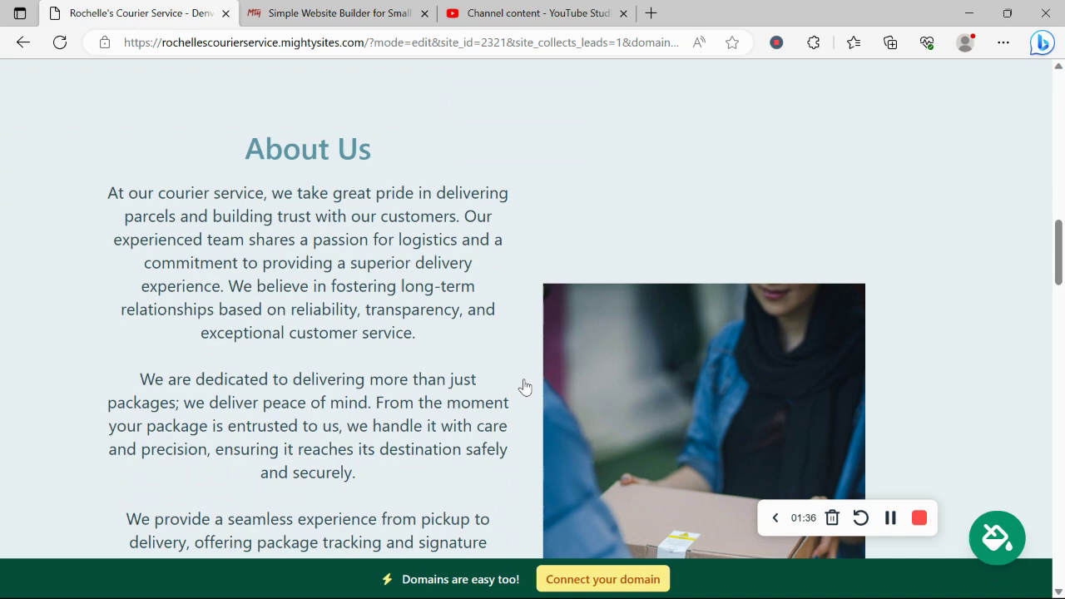
pyautogui.moveTo(259, 108); pyautogui.dragTo(443, 497)
pyautogui.click(442, 497)
pyautogui.scroll(-2, 443, 497)
pyautogui.scroll(2, 442, 497)
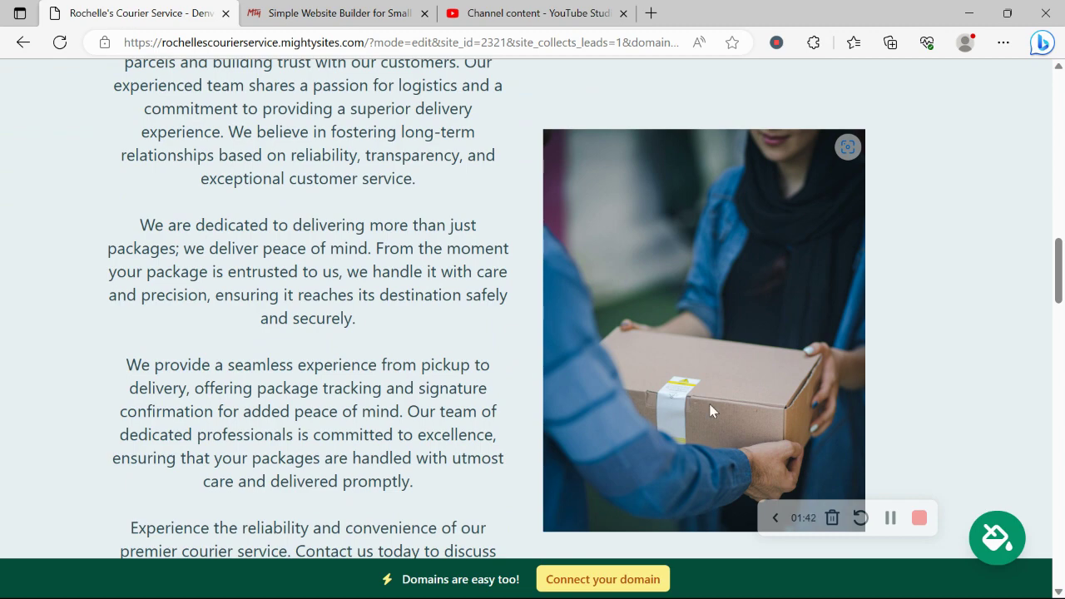
pyautogui.scroll(-6, 710, 409)
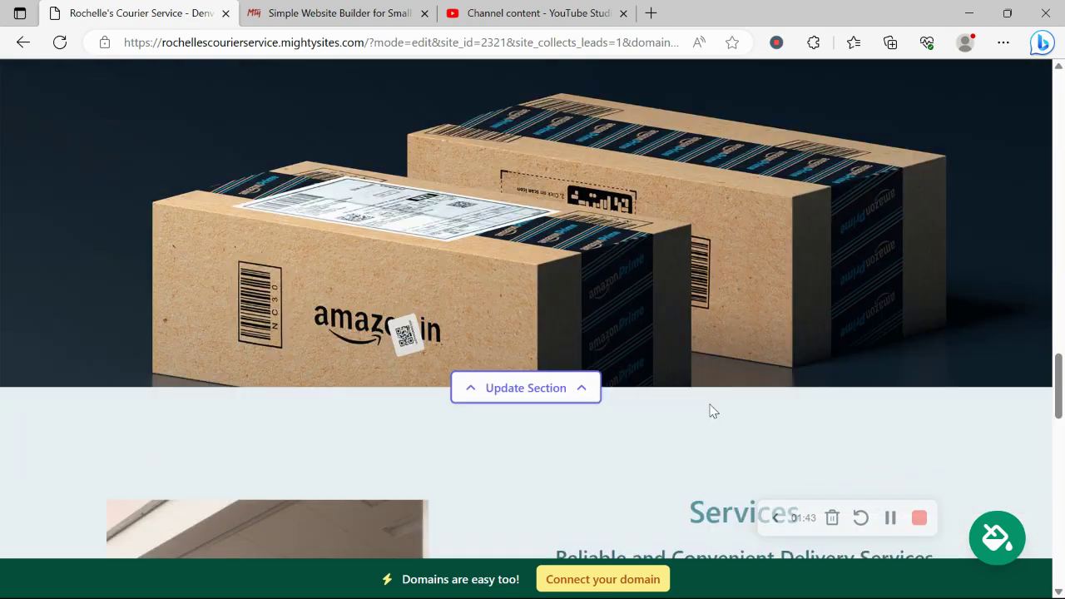
pyautogui.scroll(-6, 710, 410)
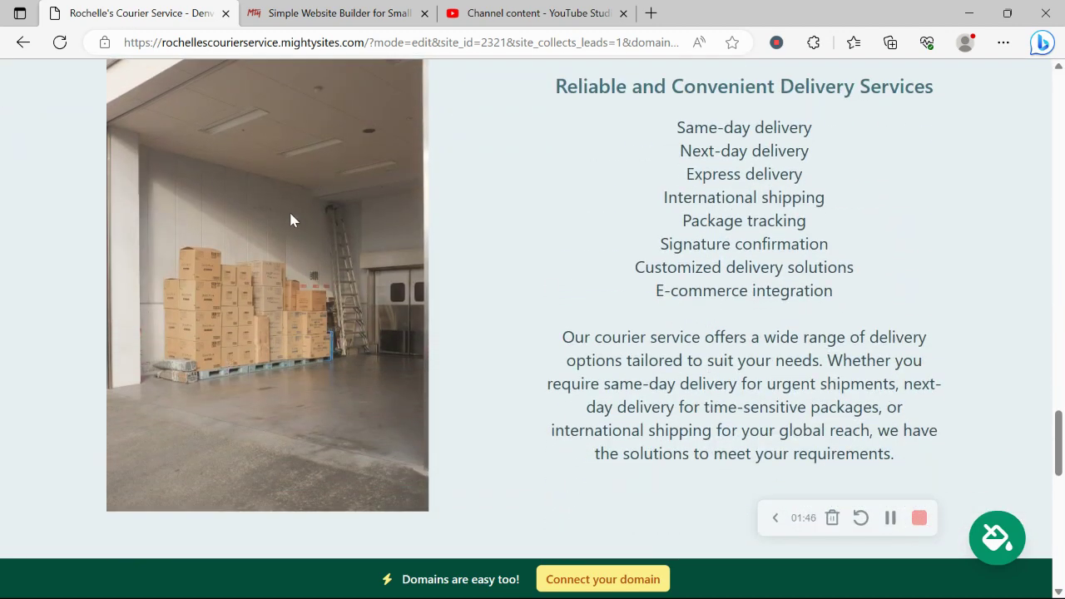
pyautogui.scroll(-6, 290, 220)
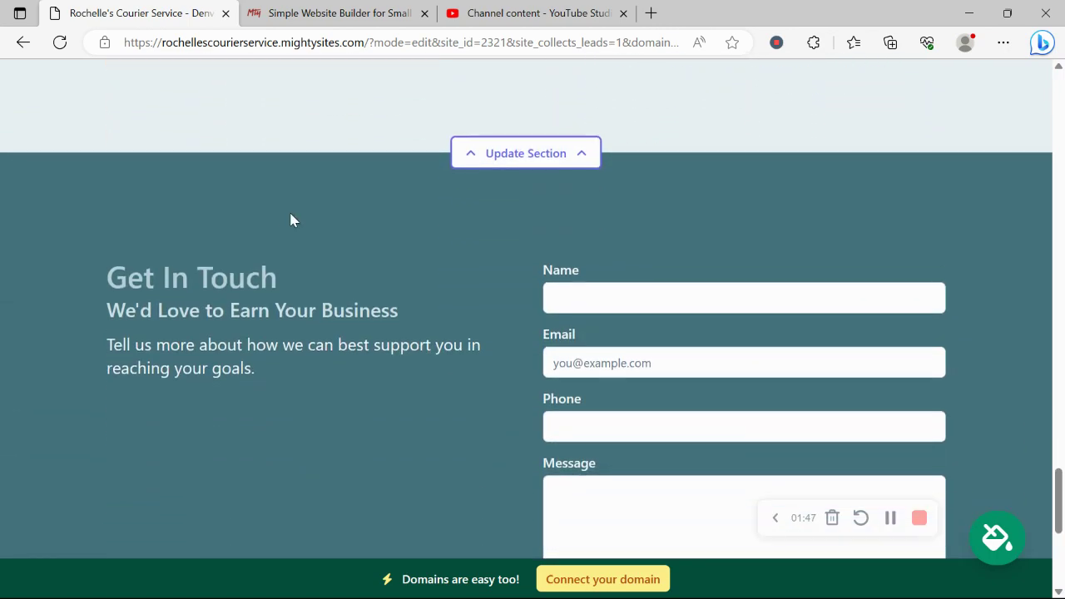
pyautogui.scroll(-3, 291, 220)
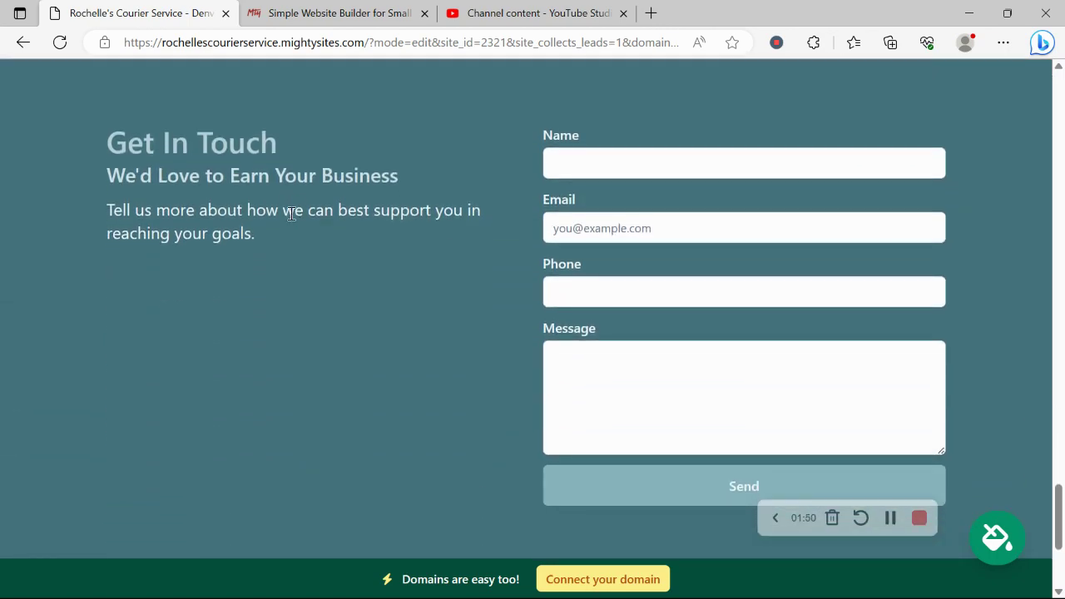
pyautogui.scroll(12, 290, 220)
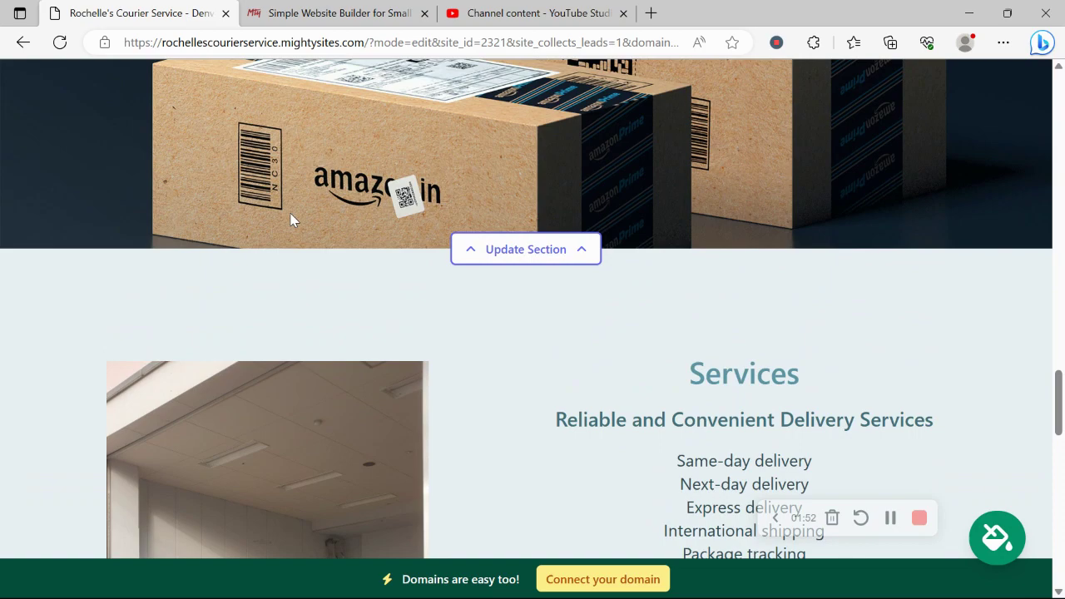
pyautogui.scroll(-5, 290, 220)
pyautogui.scroll(8, 291, 214)
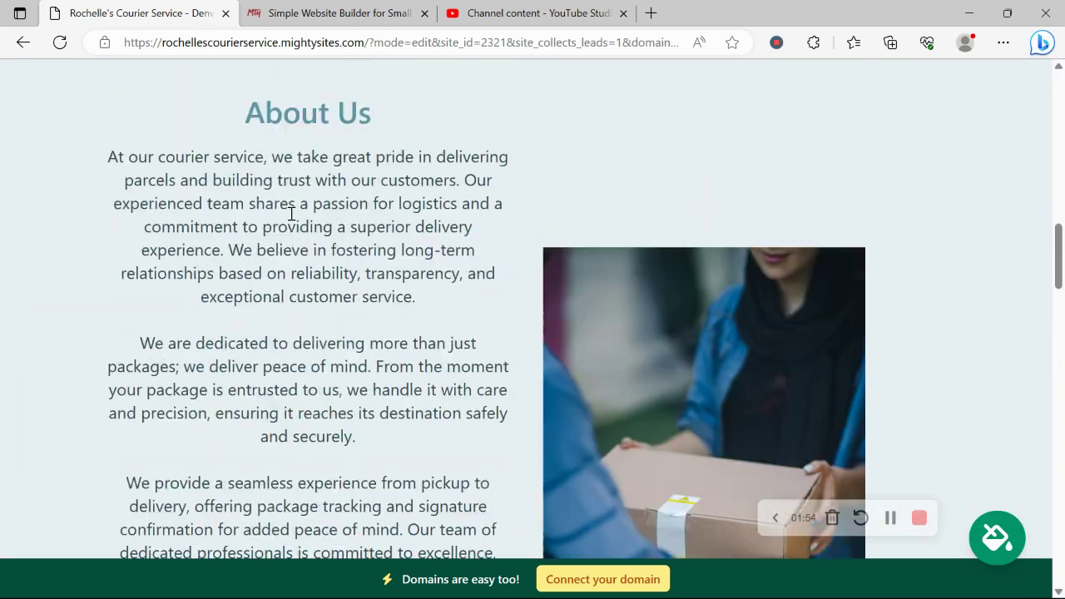
pyautogui.scroll(10, 290, 220)
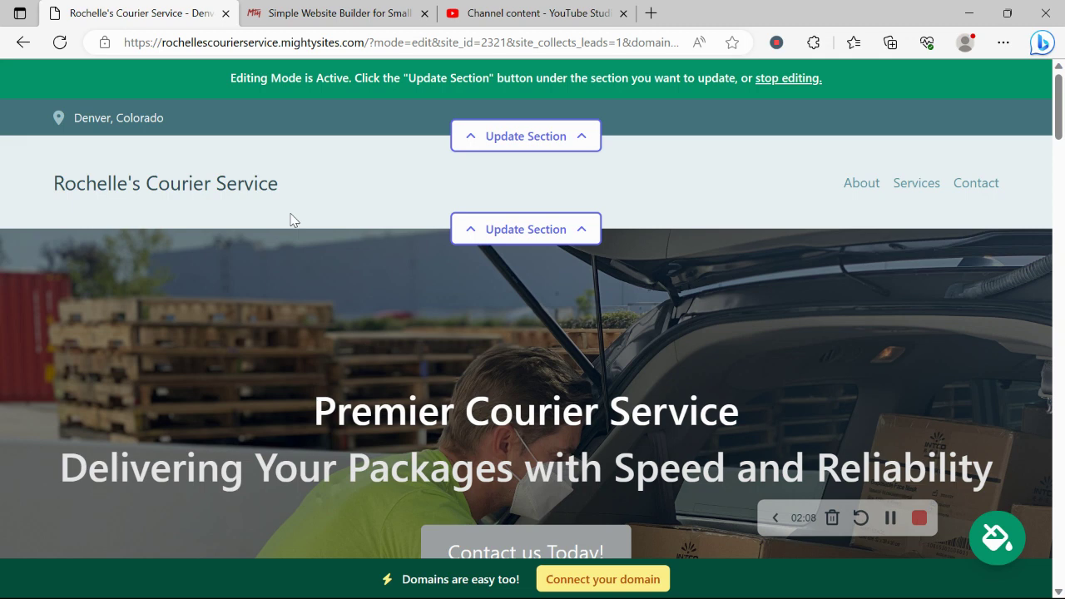
# Step: In the top info bar's location settings, enter the business email and show it on the site
pyautogui.click(532, 136)
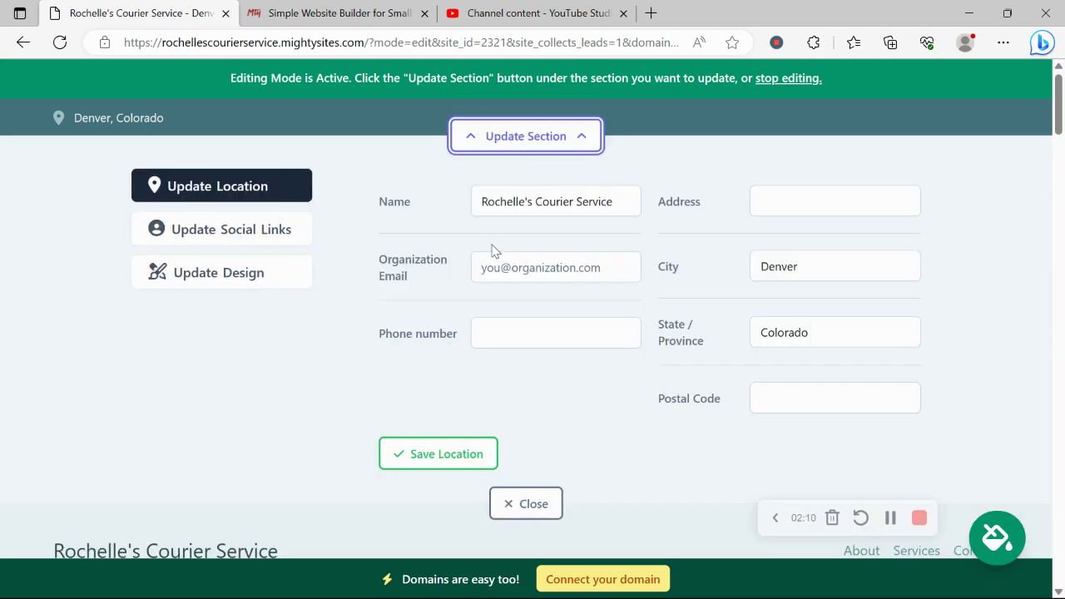
pyautogui.click(526, 260)
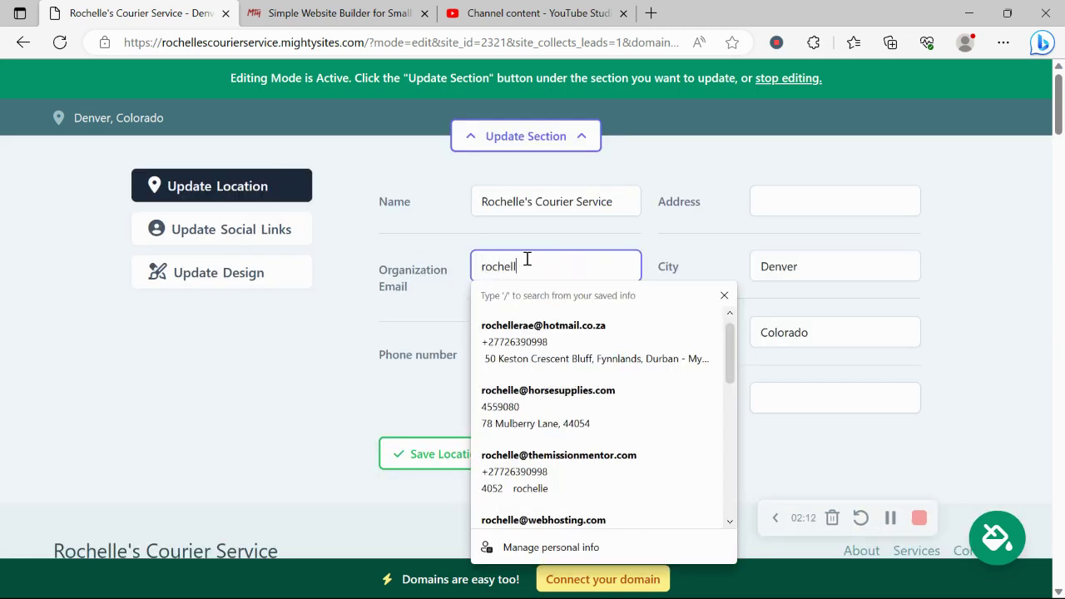
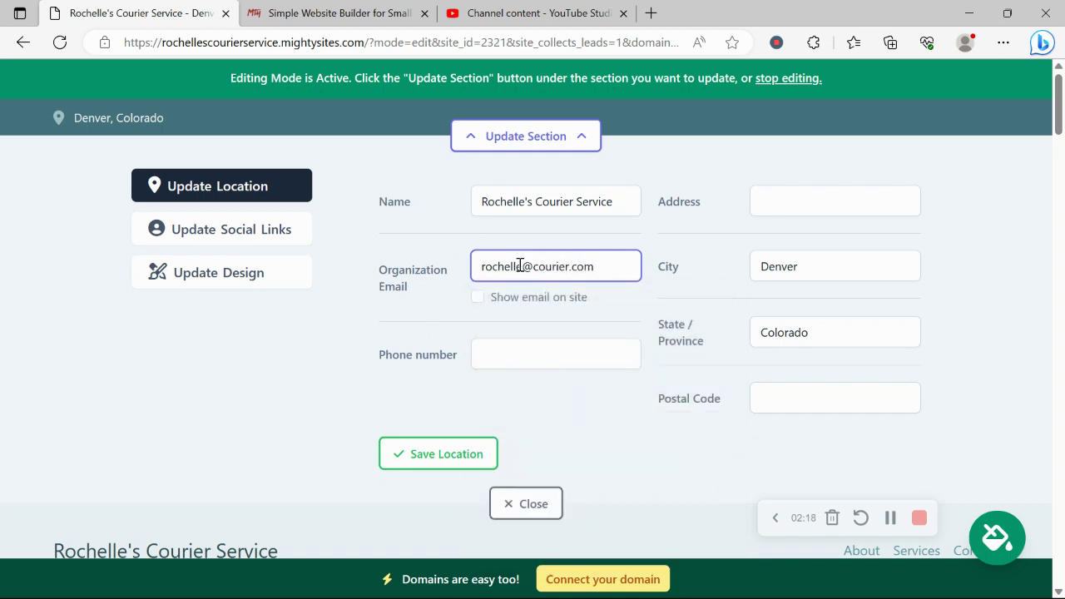
pyautogui.click(479, 298)
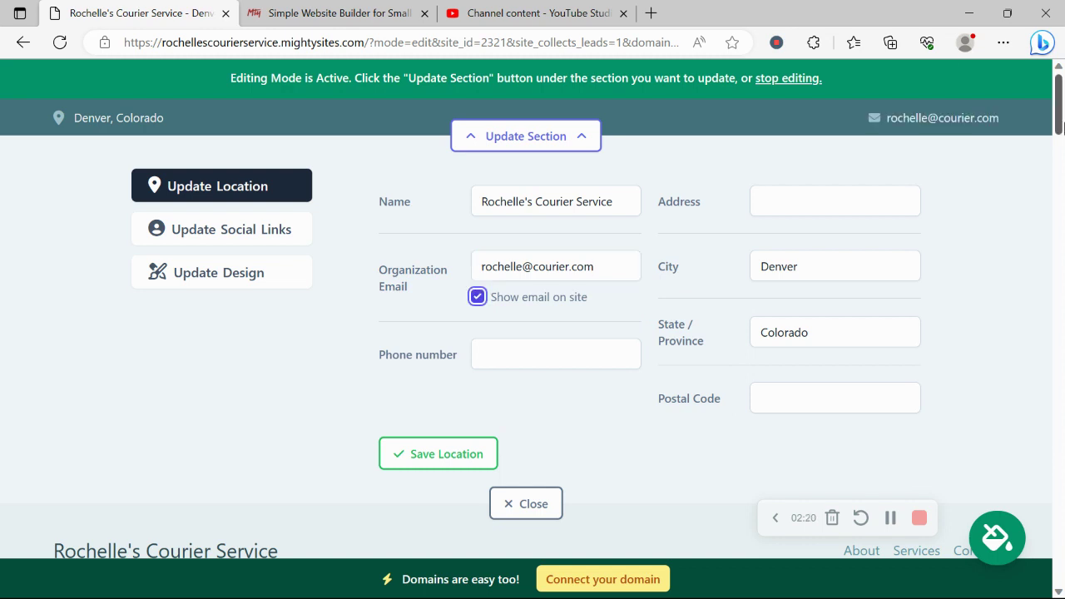
# Step: Add the business phone number, autofill the street address from a suggestion, and save the location
pyautogui.click(512, 358)
pyautogui.write('45')
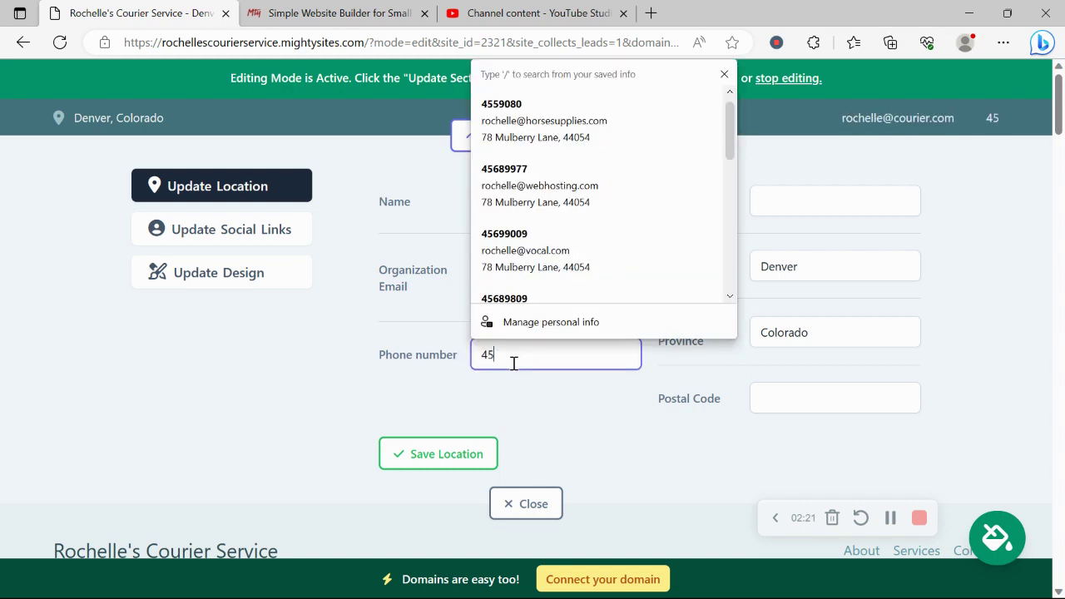
pyautogui.write('6-09879')
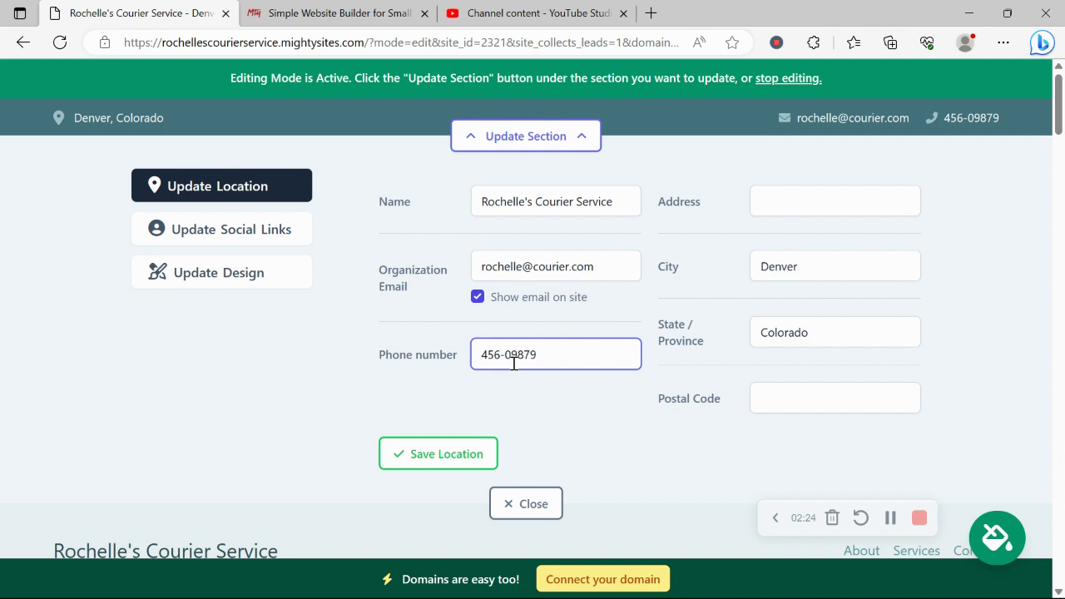
pyautogui.click(868, 190)
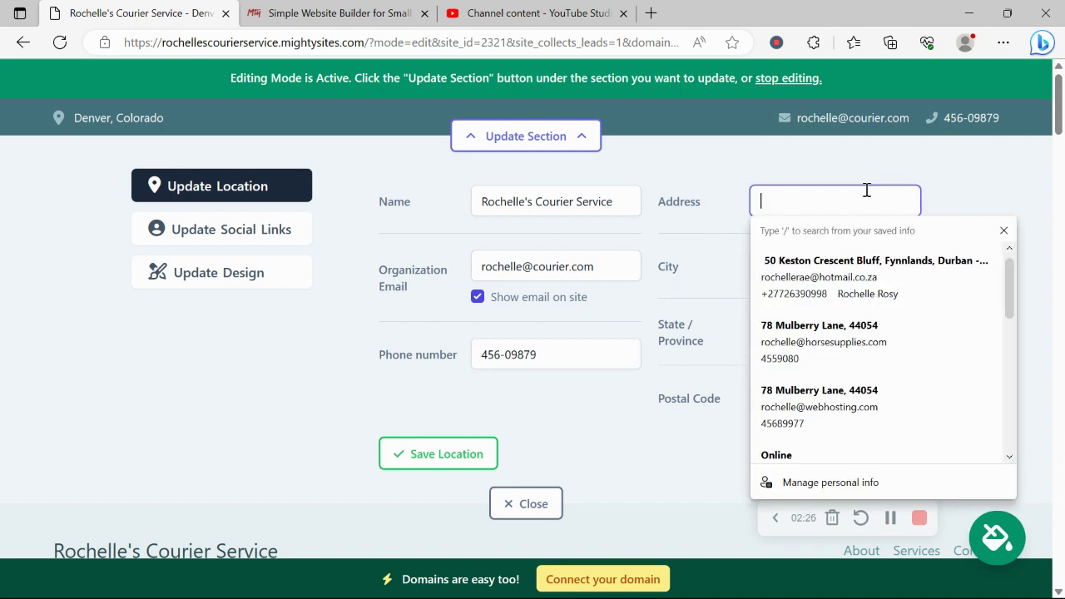
pyautogui.write('45')
pyautogui.press('Down')
pyautogui.press('Return')
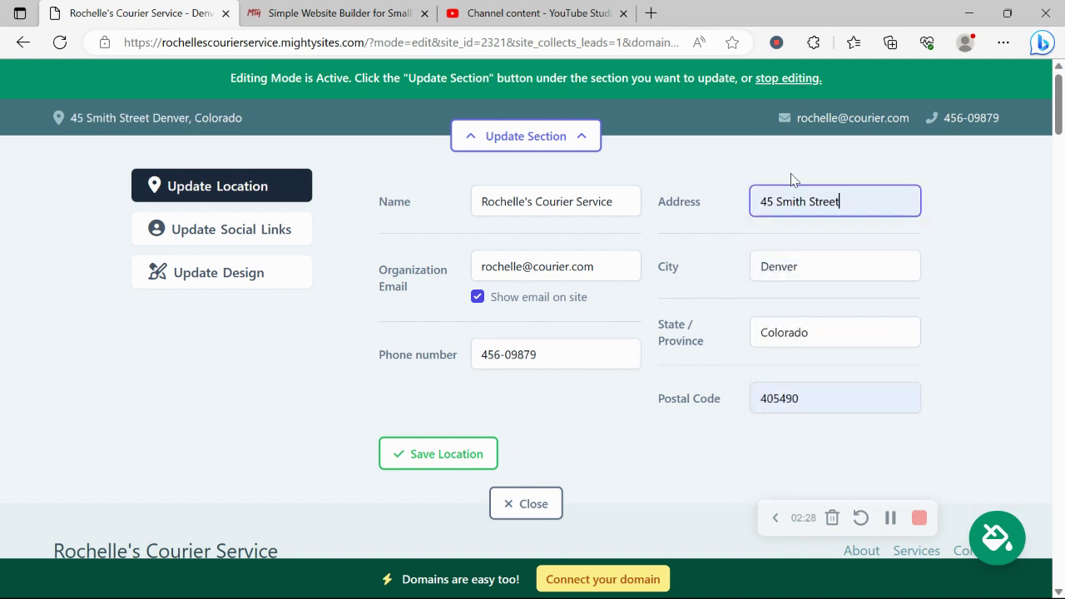
pyautogui.click(459, 445)
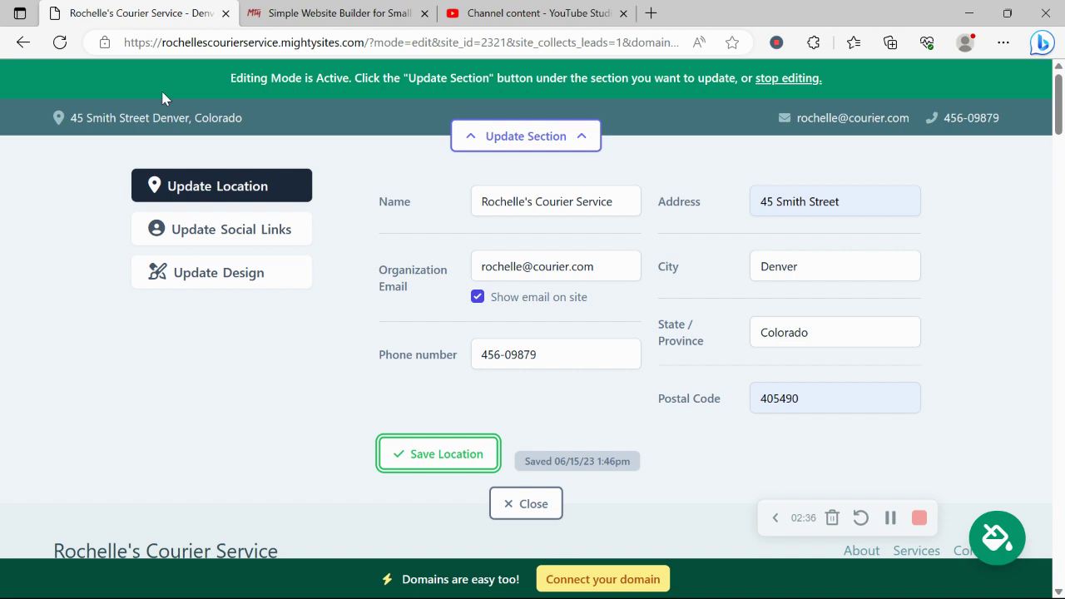
# Step: Set Instagram 'mightysites' and Twitter 'mightysitesusa' as the site's social links, save, and close
pyautogui.click(252, 230)
pyautogui.click(522, 204)
pyautogui.write('mightysites')
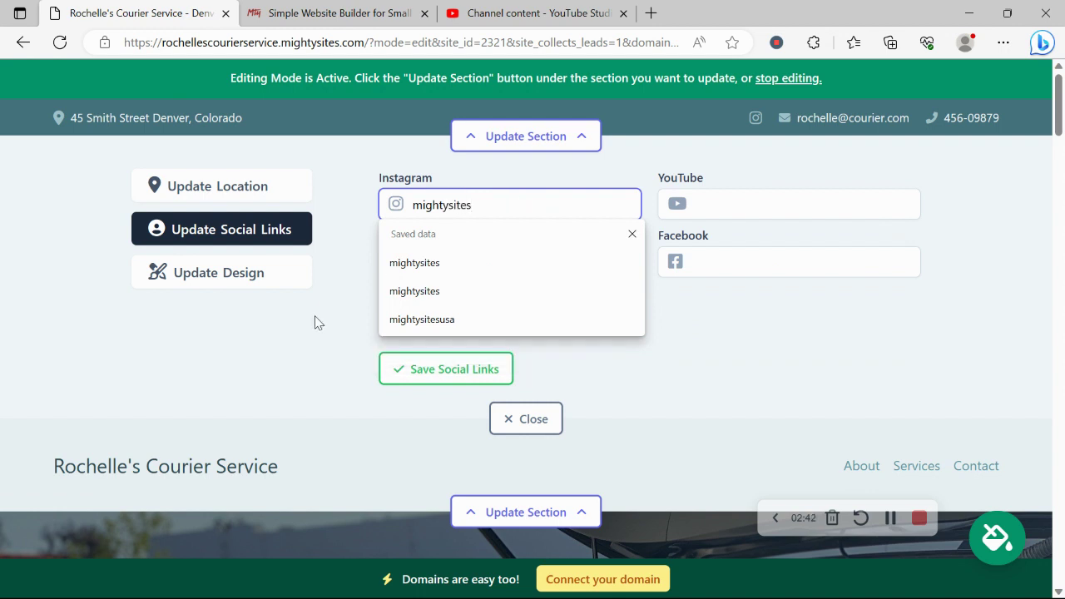
pyautogui.click(503, 264)
pyautogui.write('mightys')
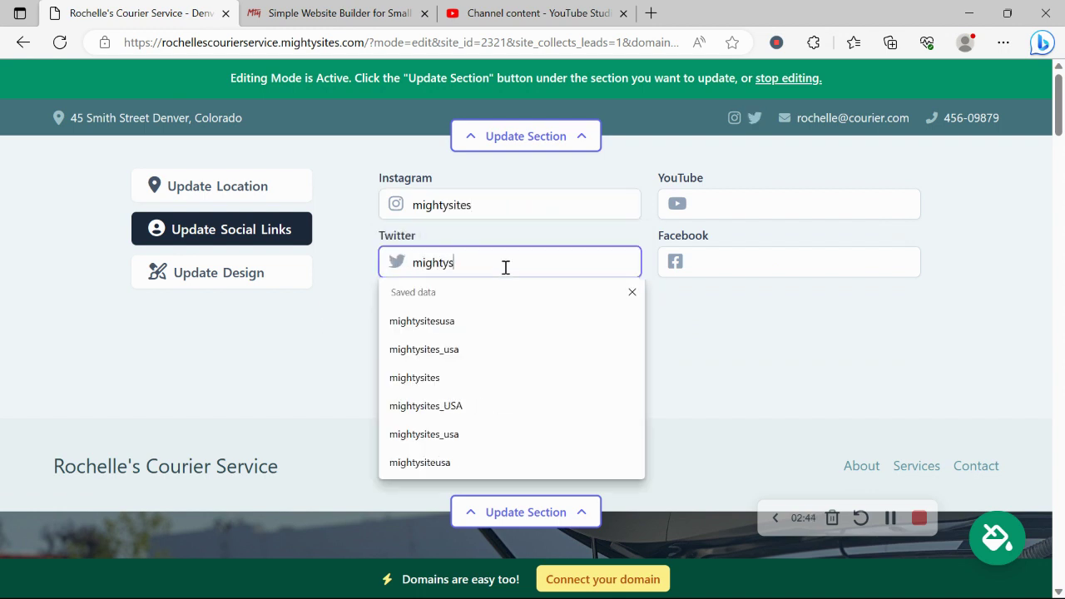
pyautogui.write('itesusa')
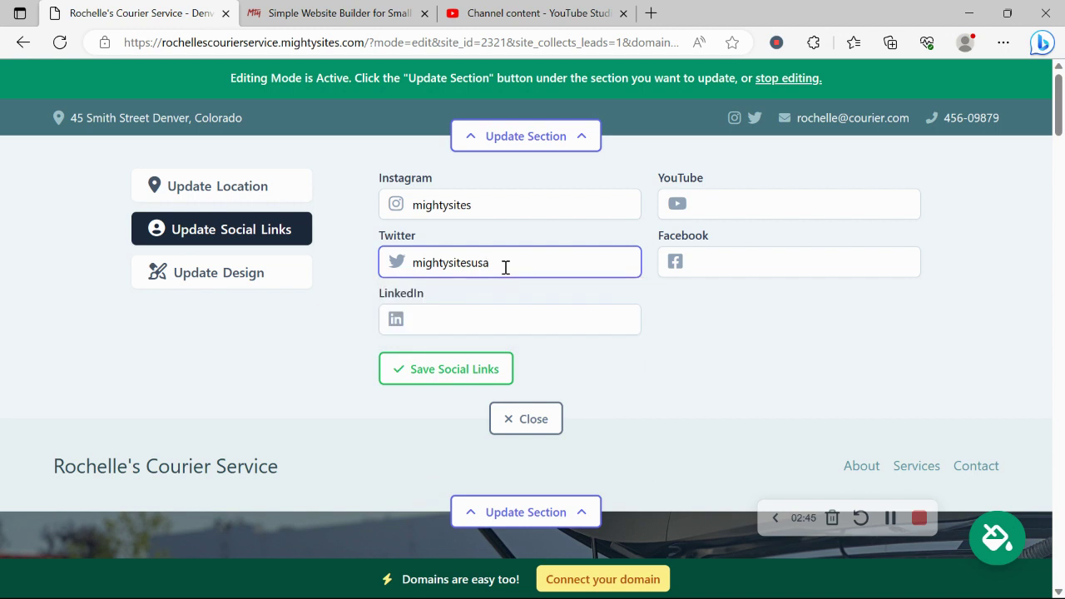
pyautogui.click(499, 383)
pyautogui.click(524, 420)
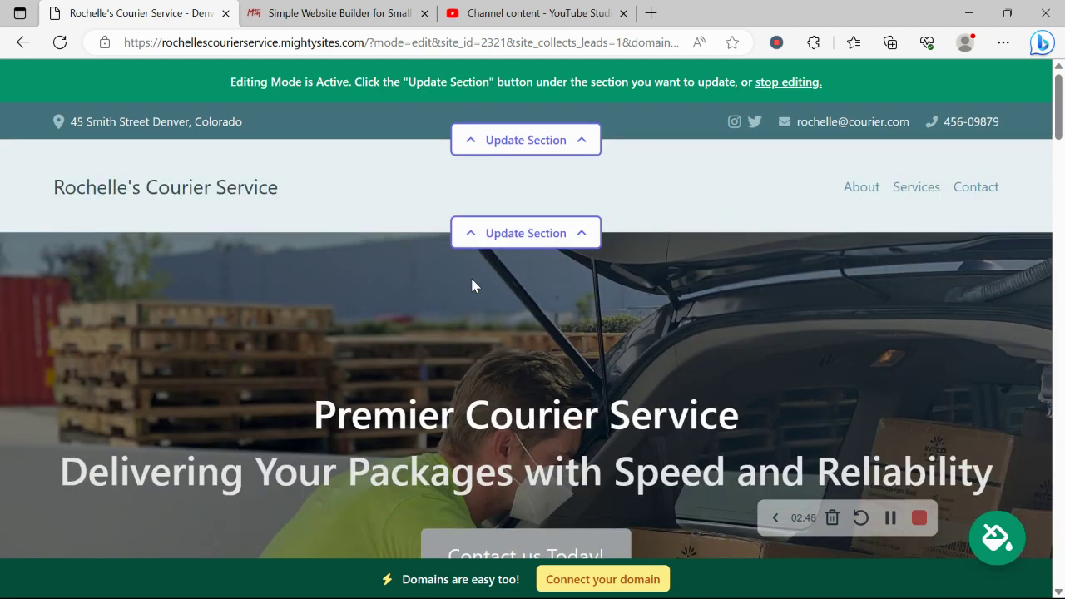
# Step: Upload the Mighty Sites Logo YouTube image from Pictures as the header logo and save it
pyautogui.click(533, 239)
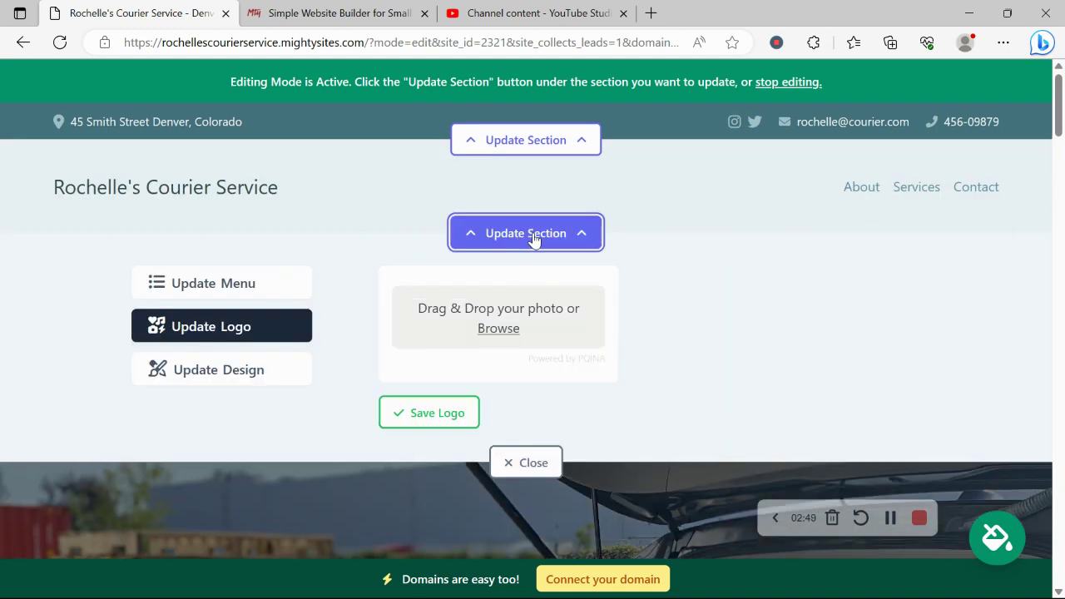
pyautogui.click(491, 337)
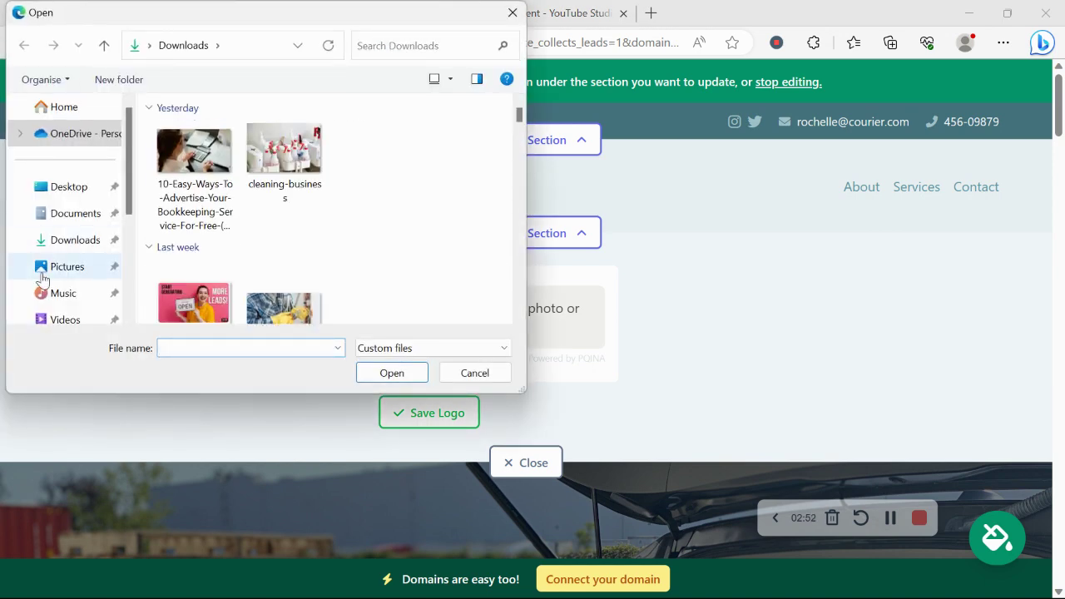
pyautogui.click(46, 277)
pyautogui.scroll(-3, 333, 250)
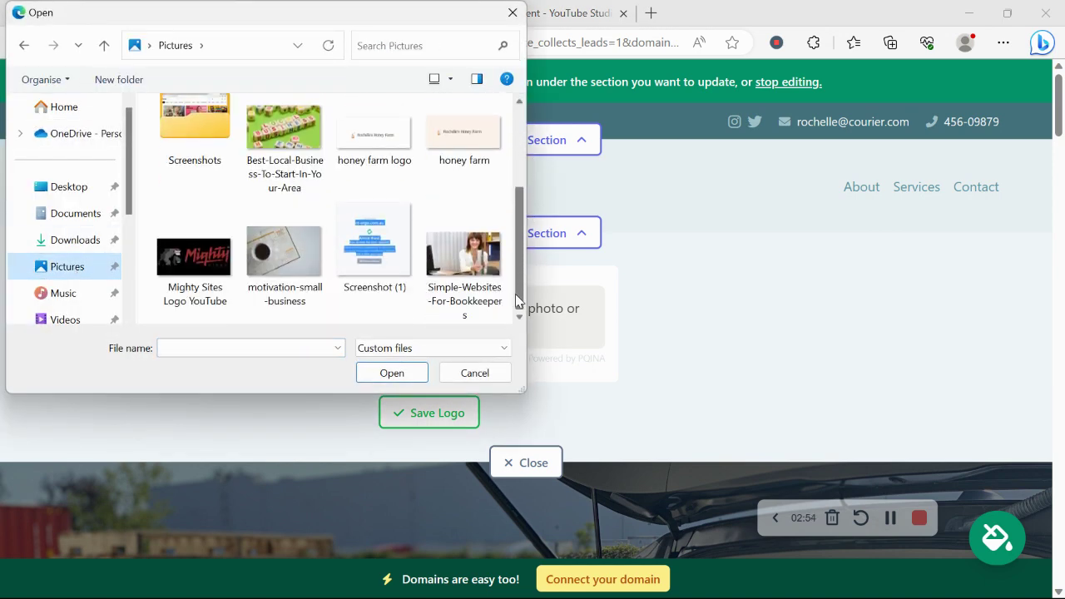
pyautogui.doubleClick(187, 275)
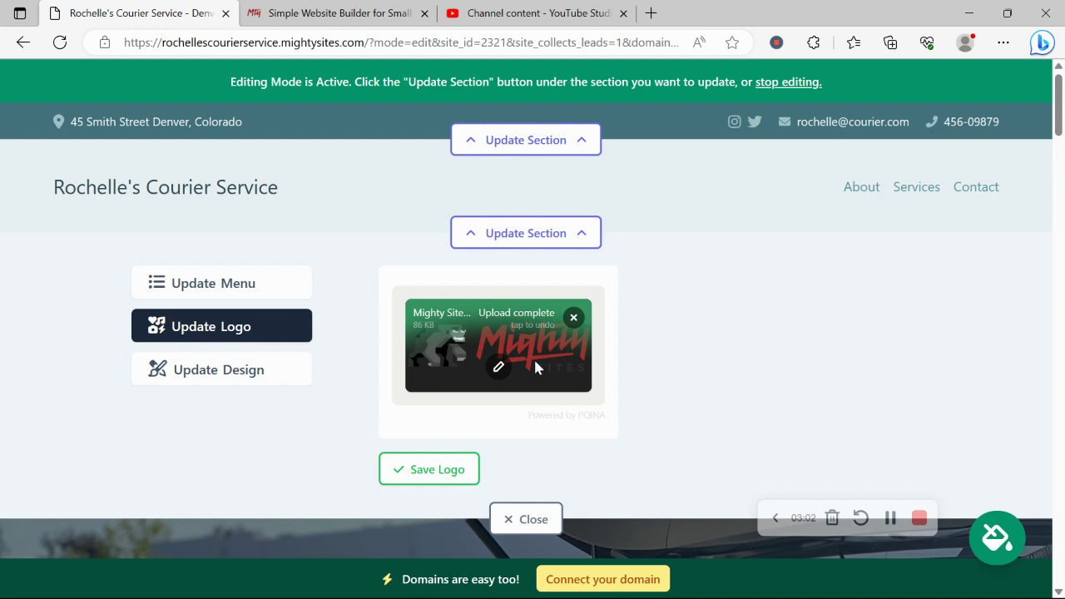
pyautogui.click(460, 471)
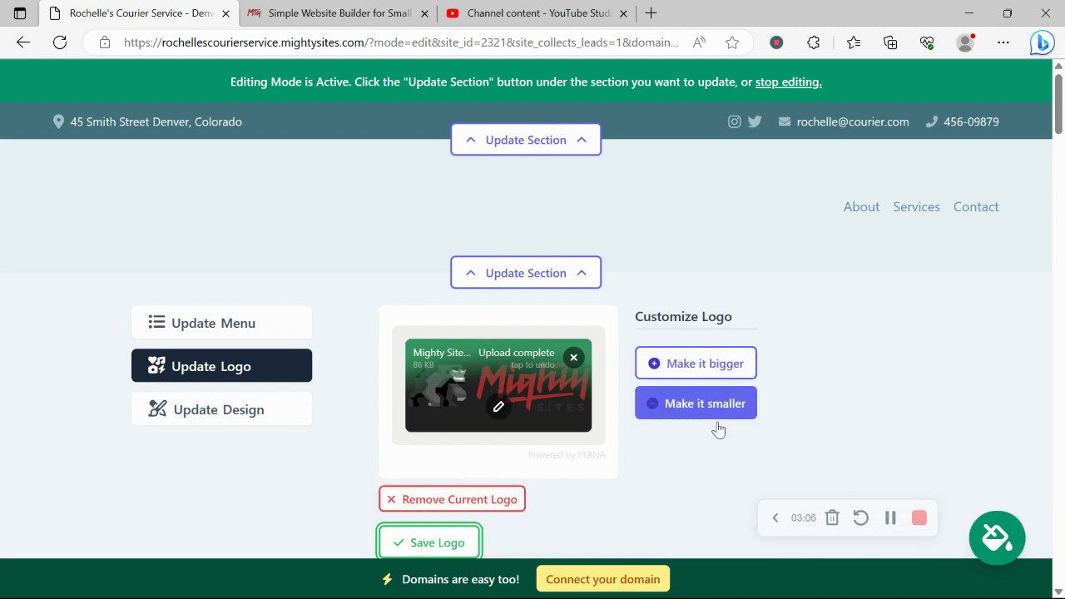
pyautogui.scroll(-2, 665, 279)
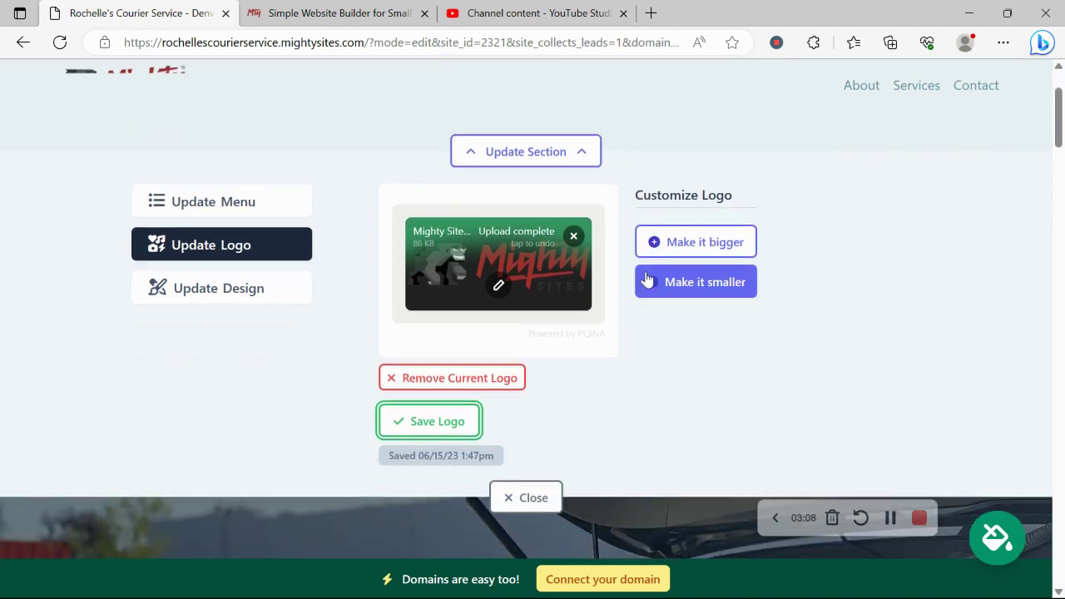
pyautogui.click(517, 483)
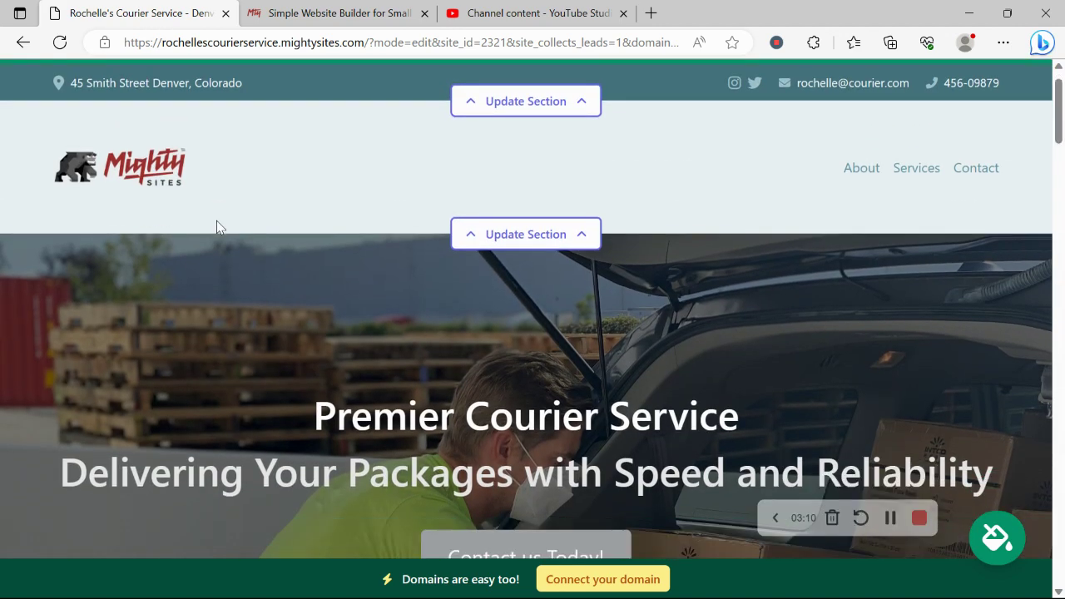
# Step: Open the colour themes and preview several swatches, including the pink theme
pyautogui.scroll(-5, 217, 223)
pyautogui.scroll(-1, 216, 227)
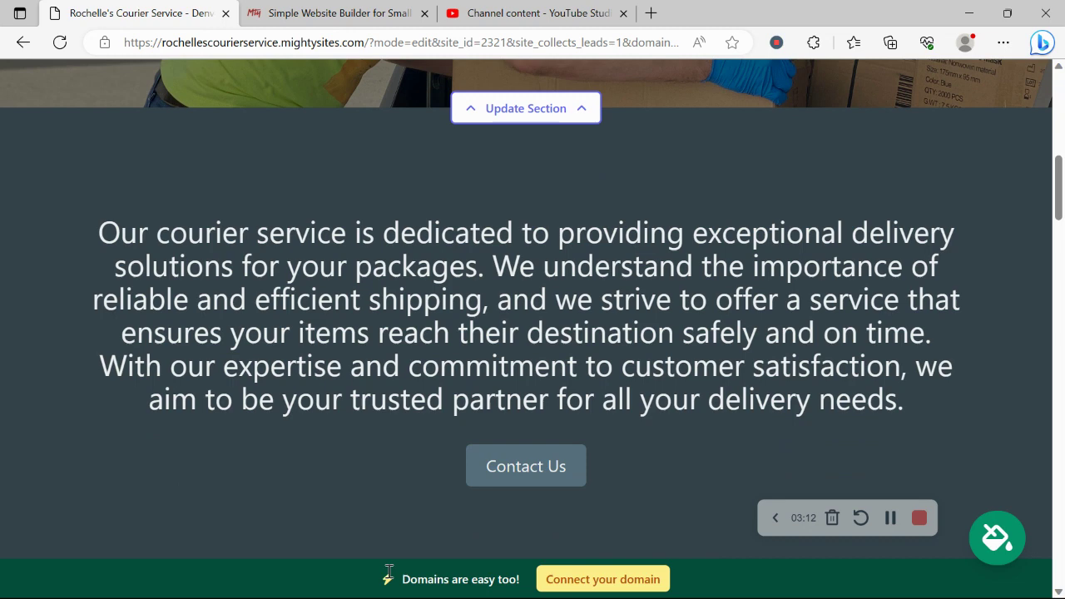
pyautogui.click(995, 537)
pyautogui.click(269, 445)
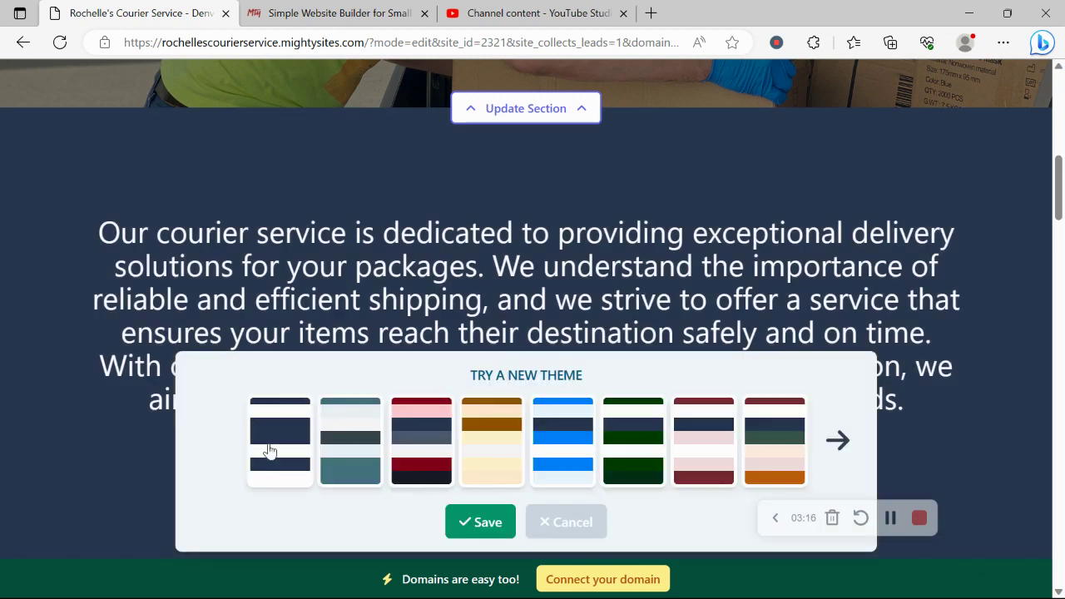
pyautogui.click(491, 459)
pyautogui.click(566, 452)
pyautogui.click(633, 450)
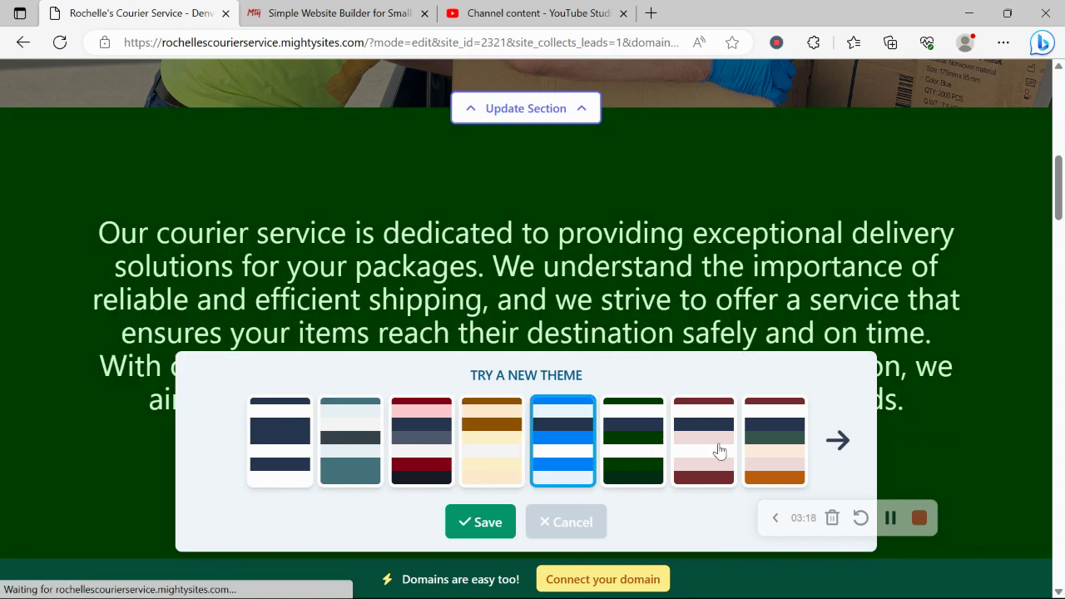
pyautogui.click(704, 449)
# Step: Page through further themes, then choose and save the magenta theme
pyautogui.click(837, 441)
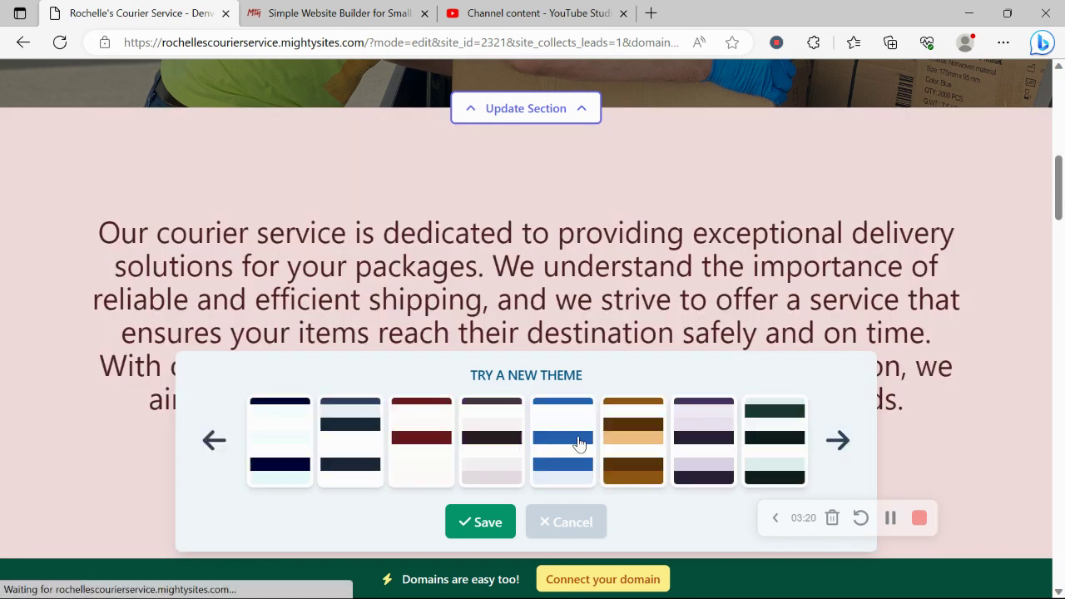
pyautogui.click(566, 441)
pyautogui.click(628, 442)
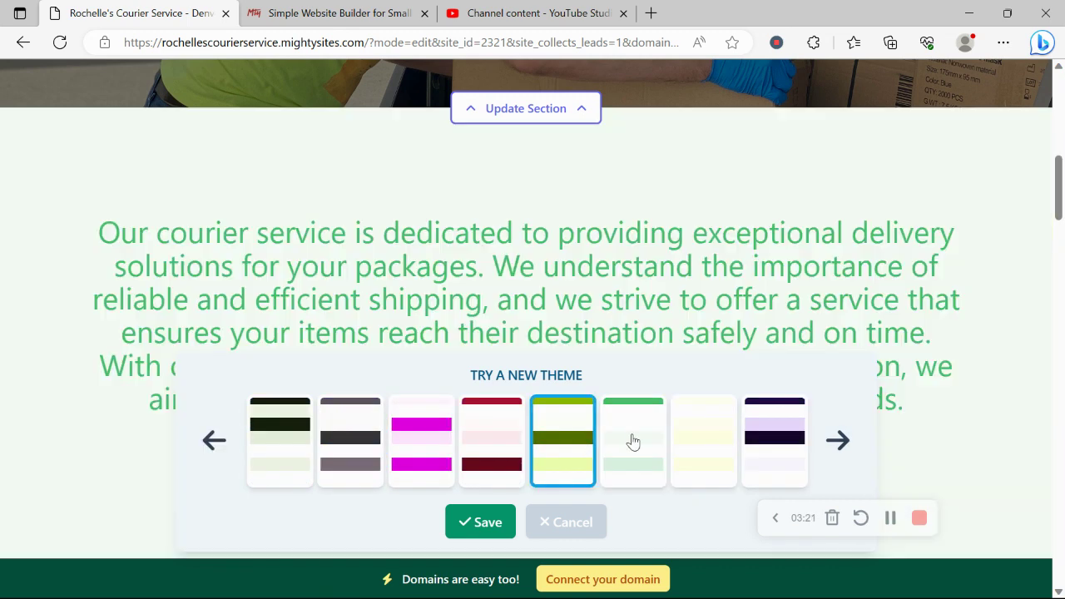
pyautogui.click(837, 441)
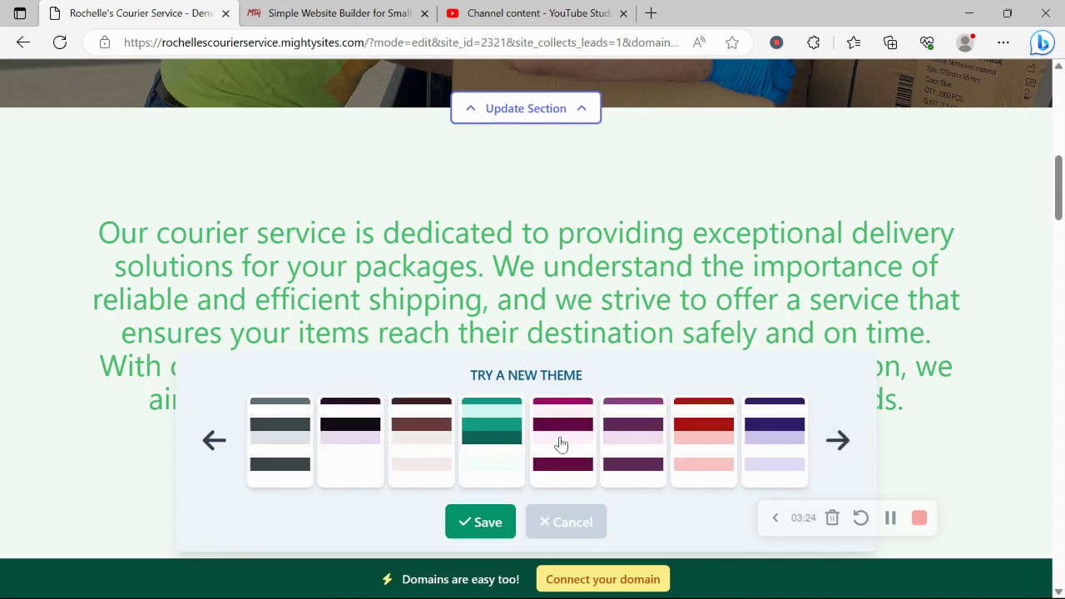
pyautogui.click(562, 445)
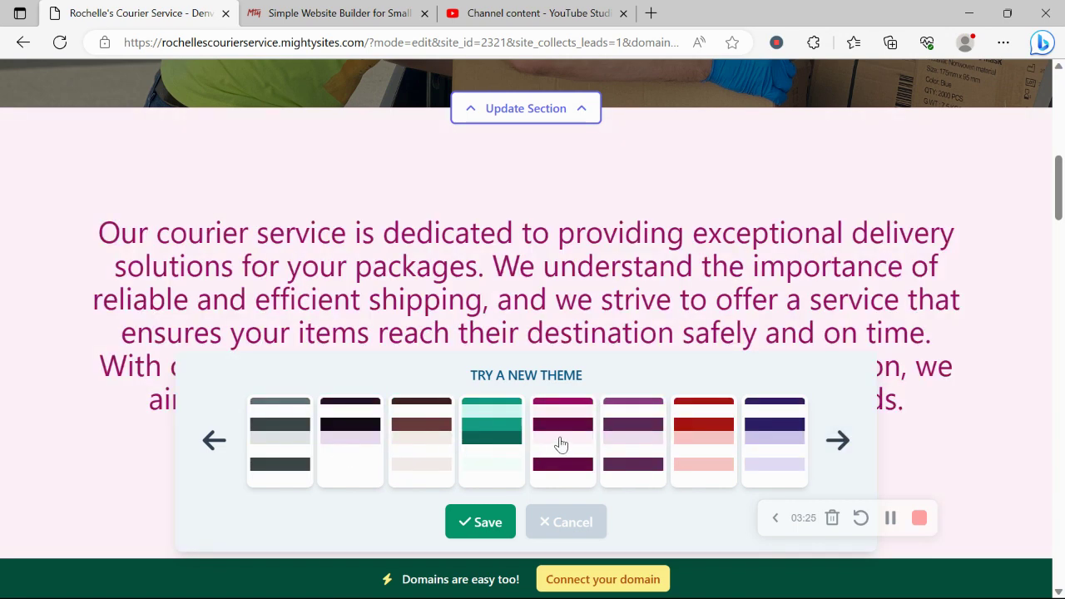
pyautogui.click(499, 521)
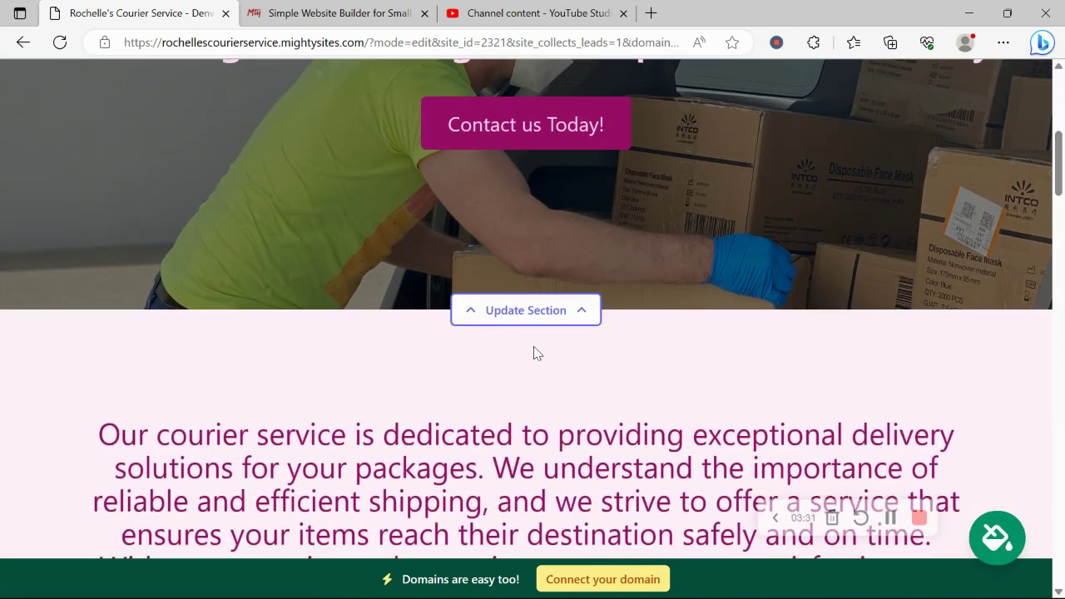
# Step: Open the hero's Update Image options, try the photo library search, and return to all photo options
pyautogui.click(514, 311)
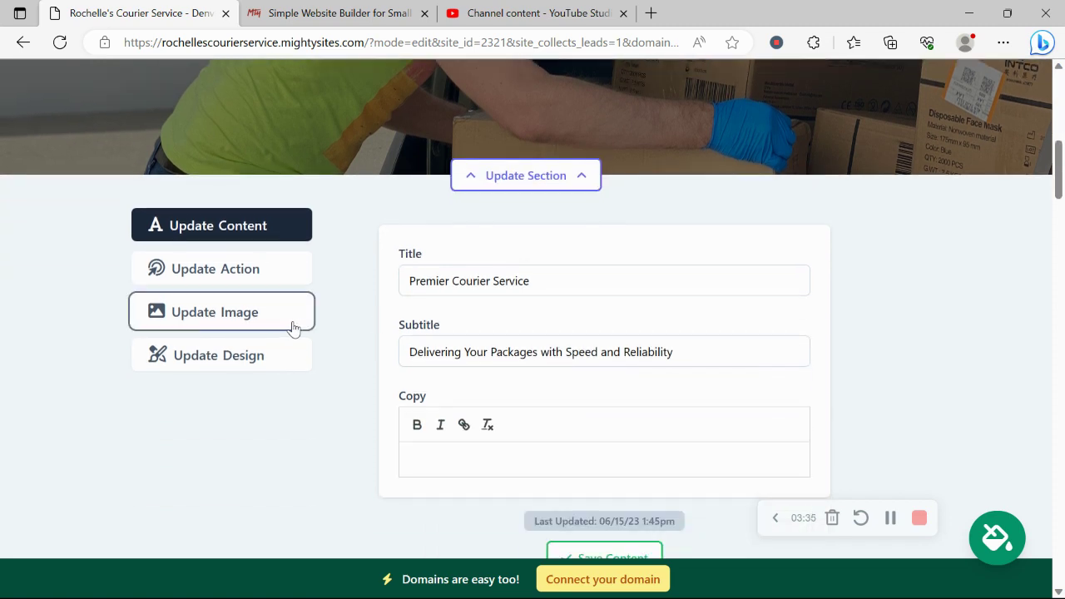
pyautogui.click(291, 328)
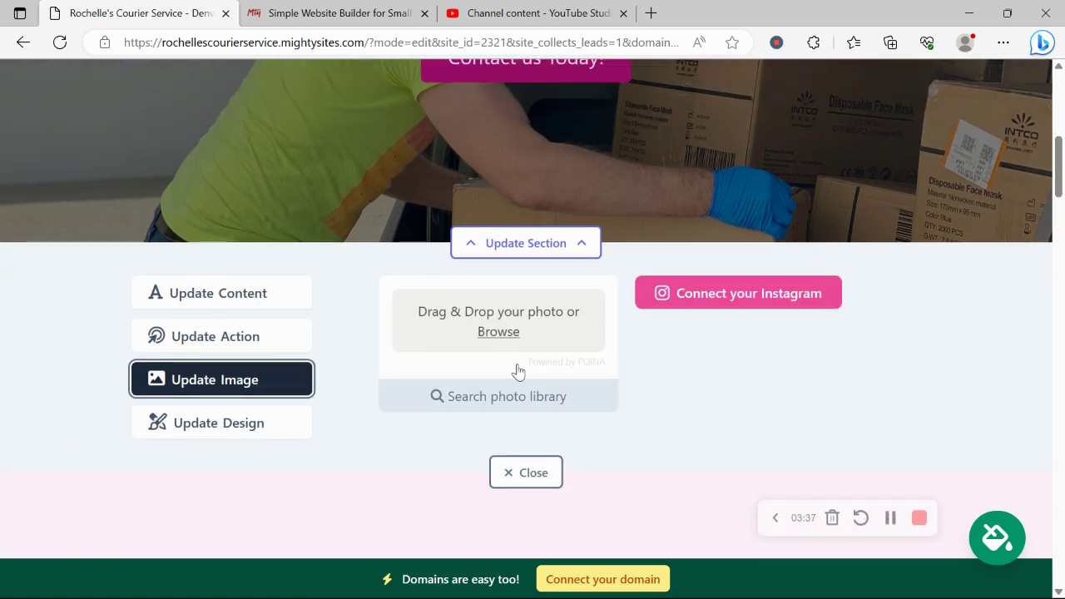
pyautogui.scroll(3, 541, 314)
pyautogui.scroll(-3, 542, 312)
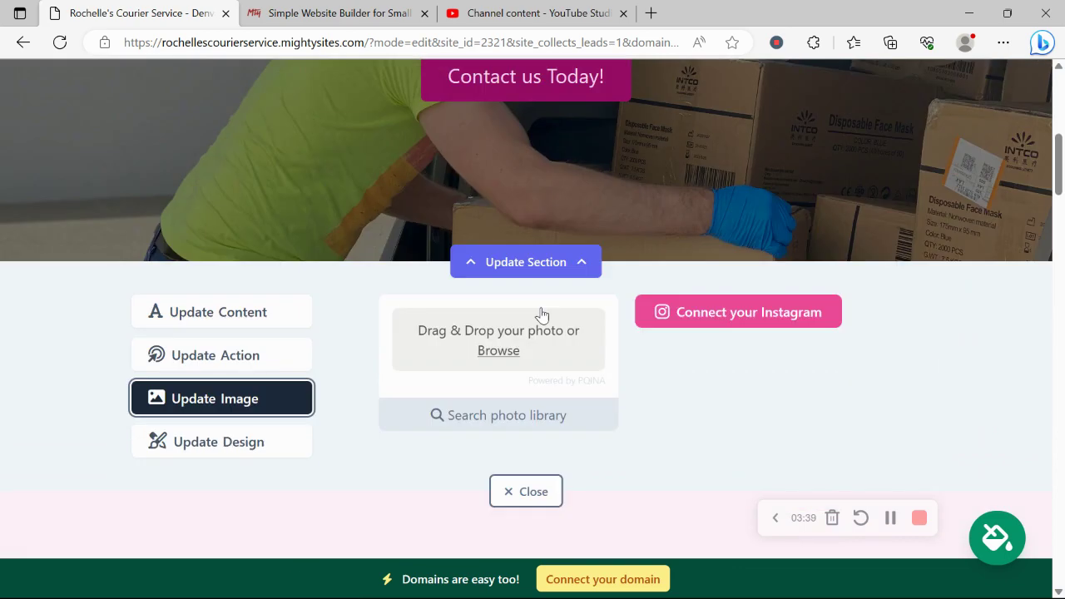
pyautogui.click(507, 402)
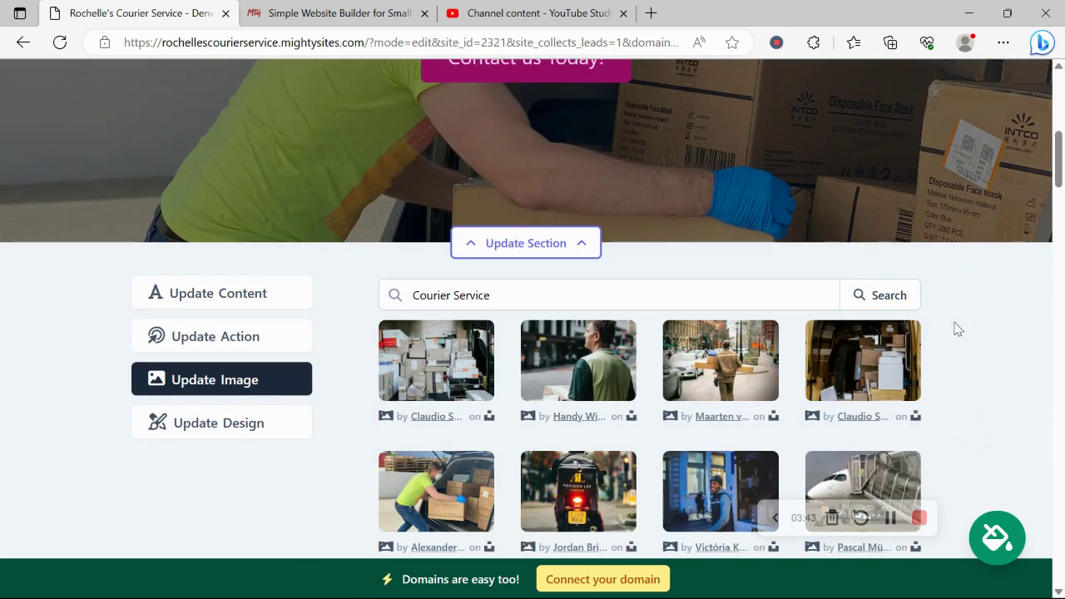
pyautogui.scroll(-1, 957, 328)
pyautogui.scroll(-4, 957, 327)
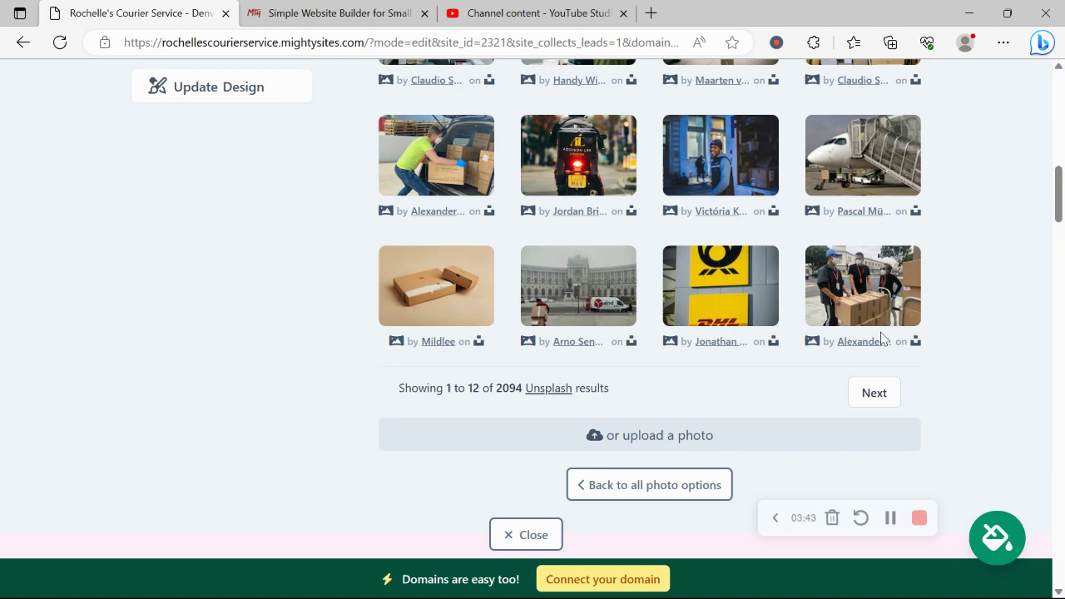
pyautogui.click(670, 484)
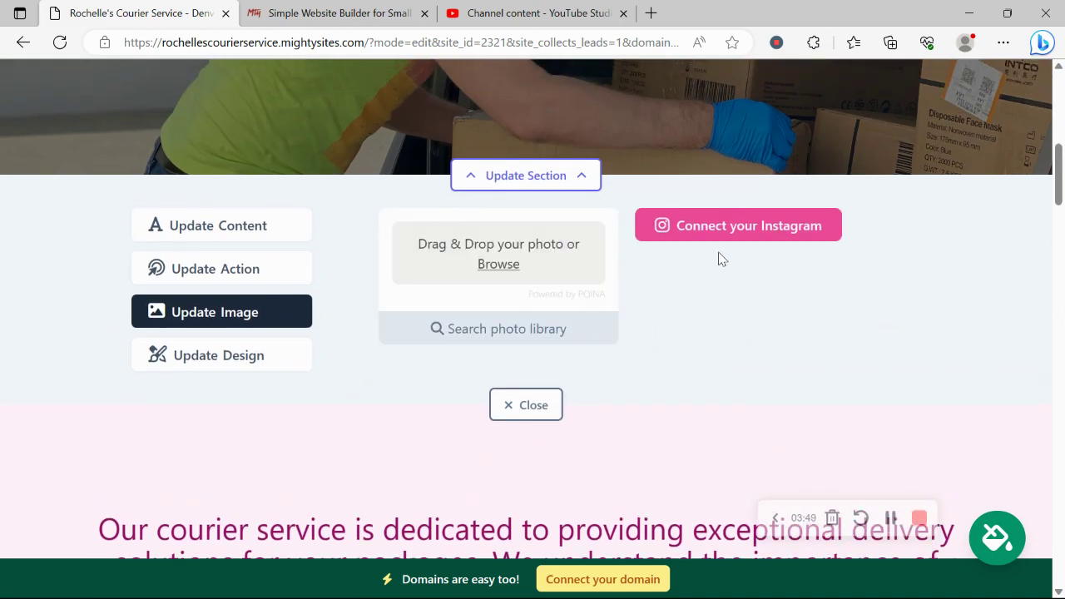
# Step: Allow Mighty Sites access to the Instagram account and relaunch the Mighty Site editor
pyautogui.click(749, 238)
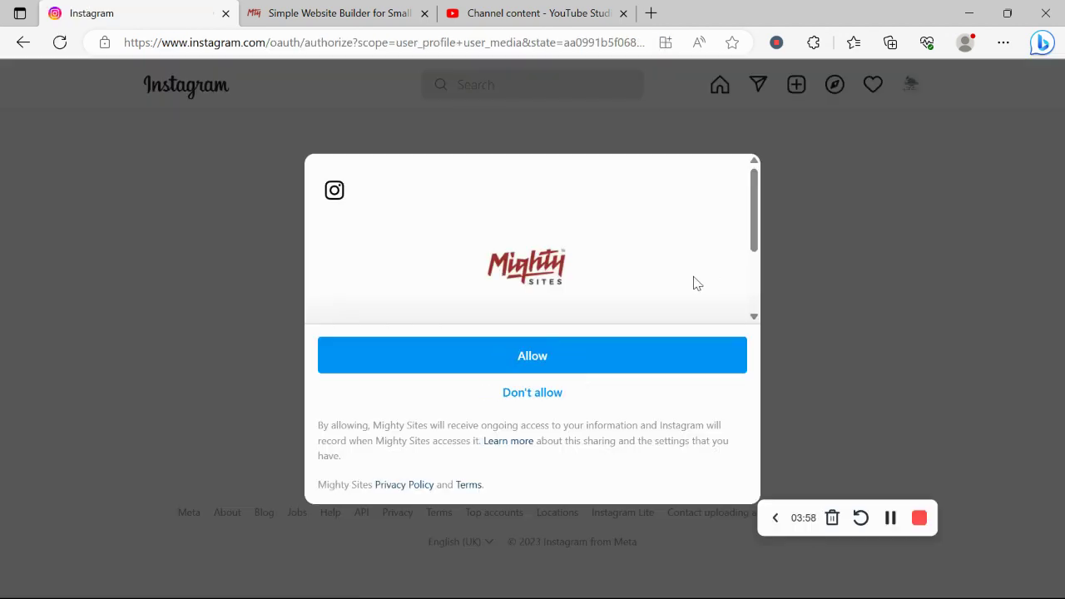
pyautogui.click(656, 356)
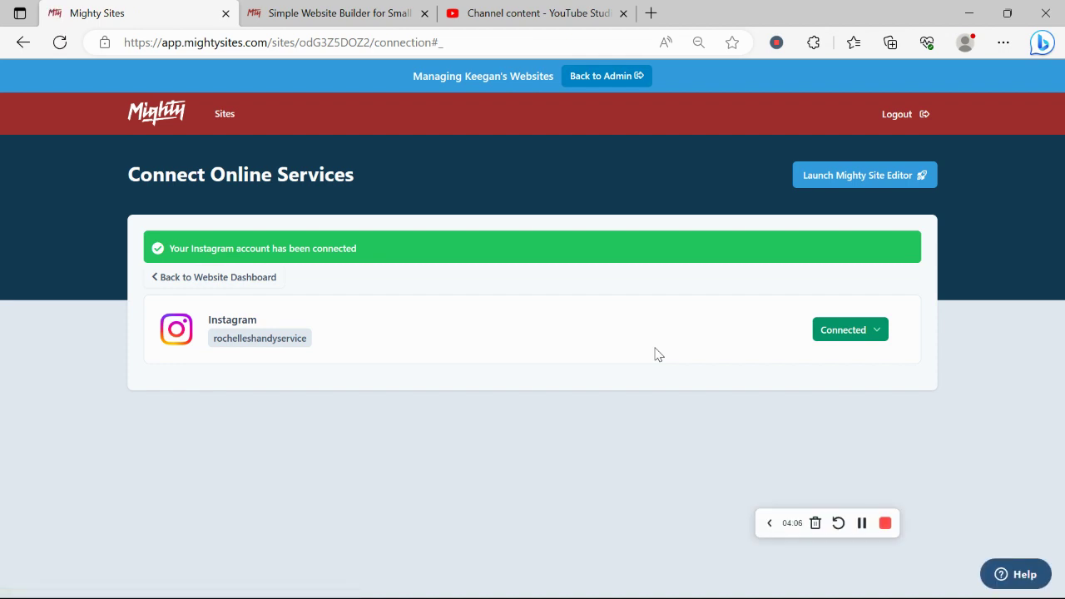
pyautogui.click(881, 176)
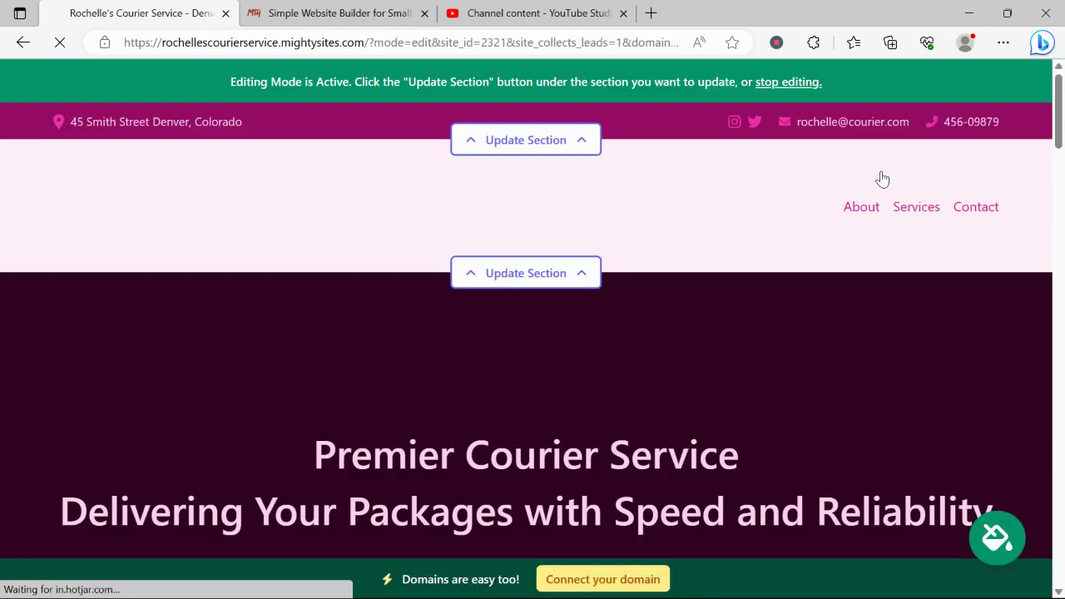
# Step: In the hero section's image options, load the photos from the linked Instagram account
pyautogui.scroll(-5, 882, 178)
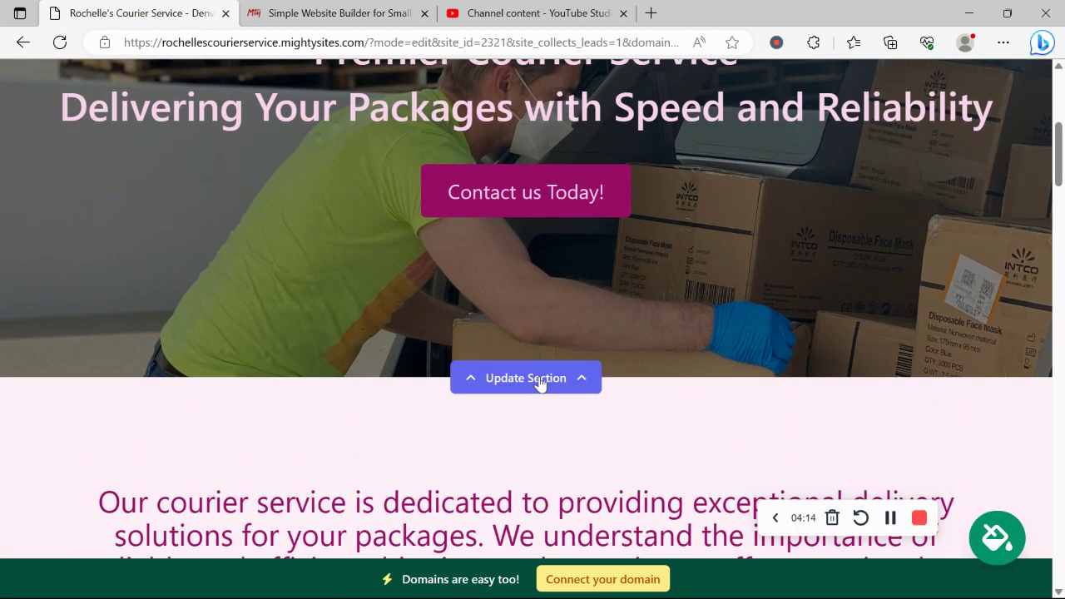
pyautogui.click(539, 382)
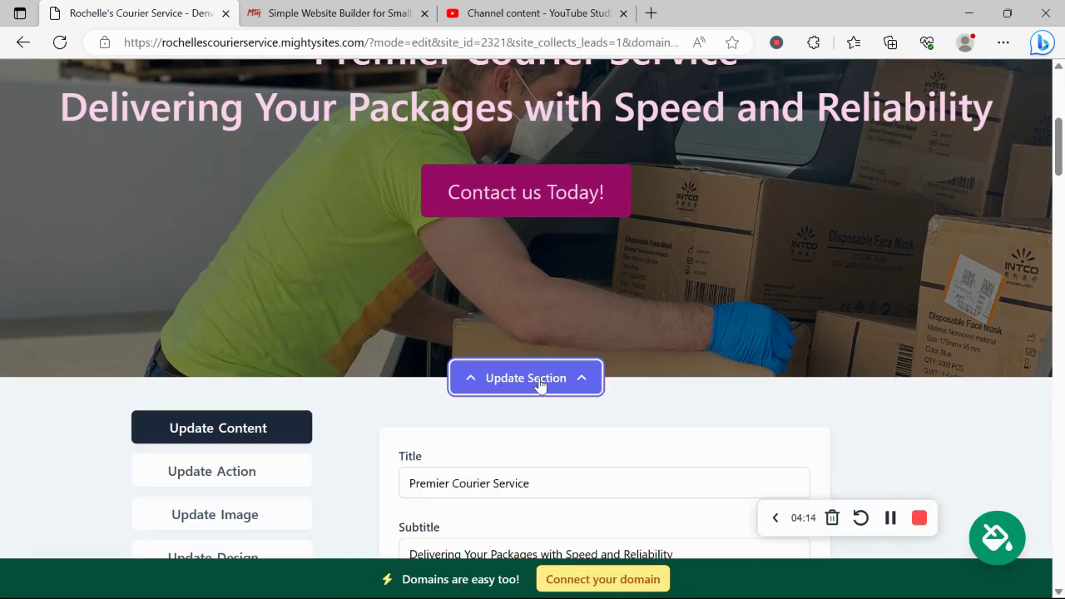
pyautogui.scroll(-2, 268, 235)
pyautogui.click(267, 378)
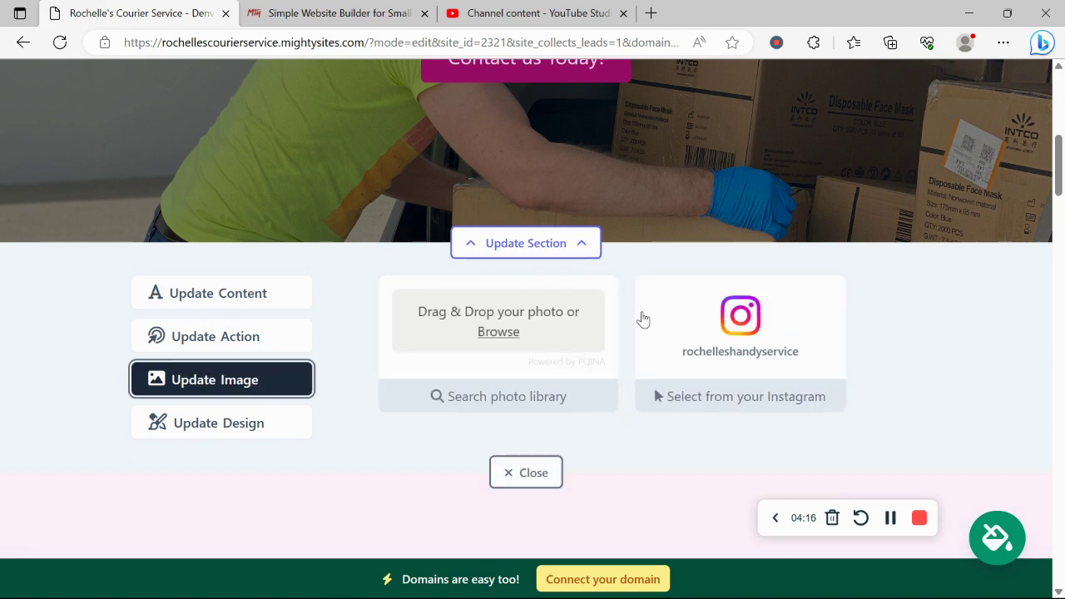
pyautogui.scroll(-1, 638, 316)
pyautogui.click(708, 332)
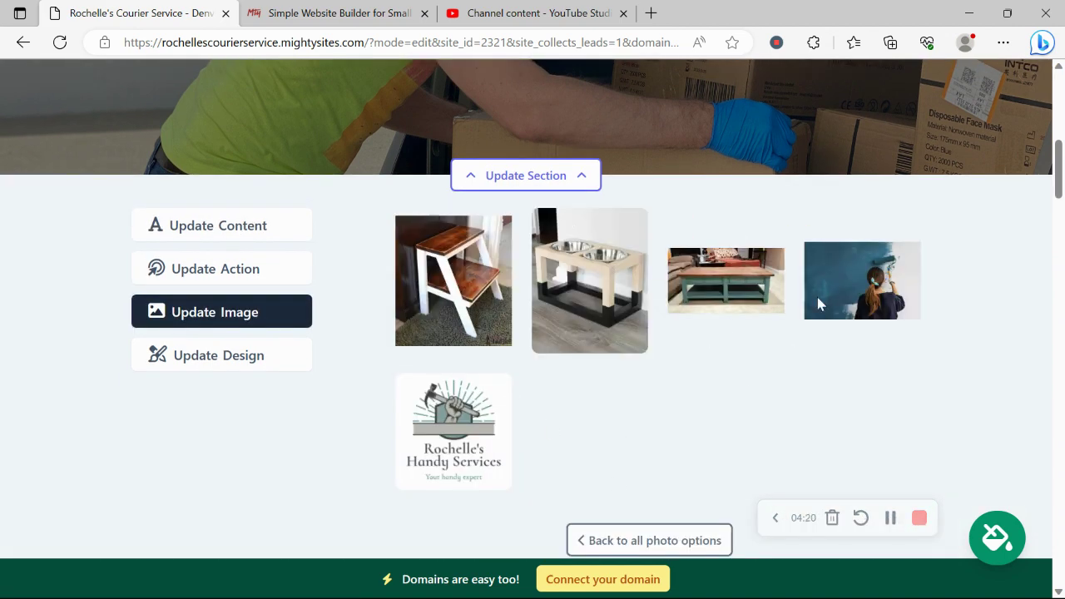
# Step: Review the hero button's link choices and keep it linked to Home: Lead Form
pyautogui.click(279, 283)
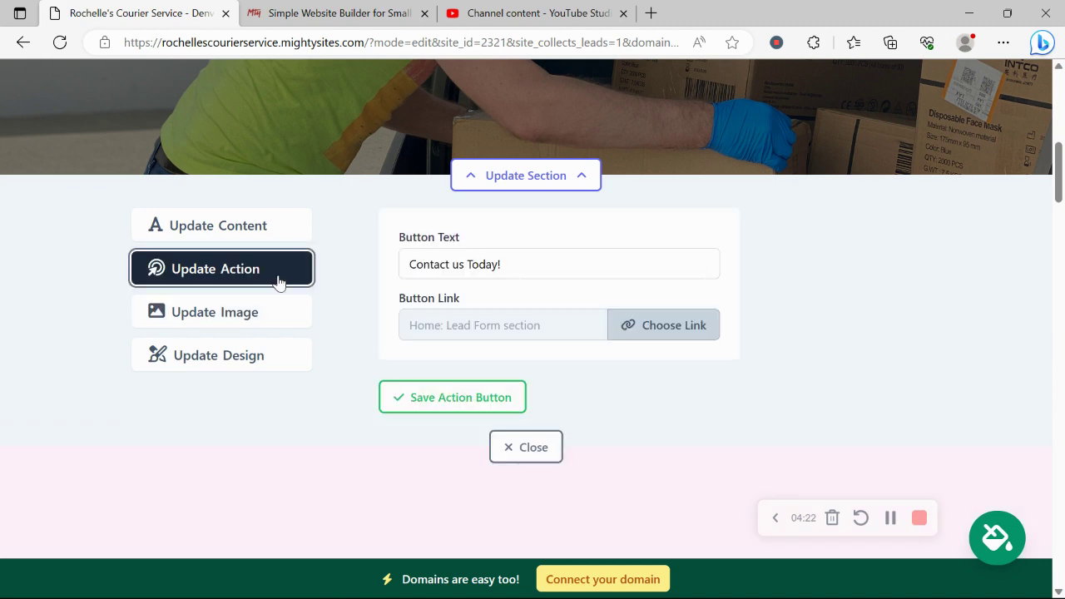
pyautogui.scroll(2, 278, 283)
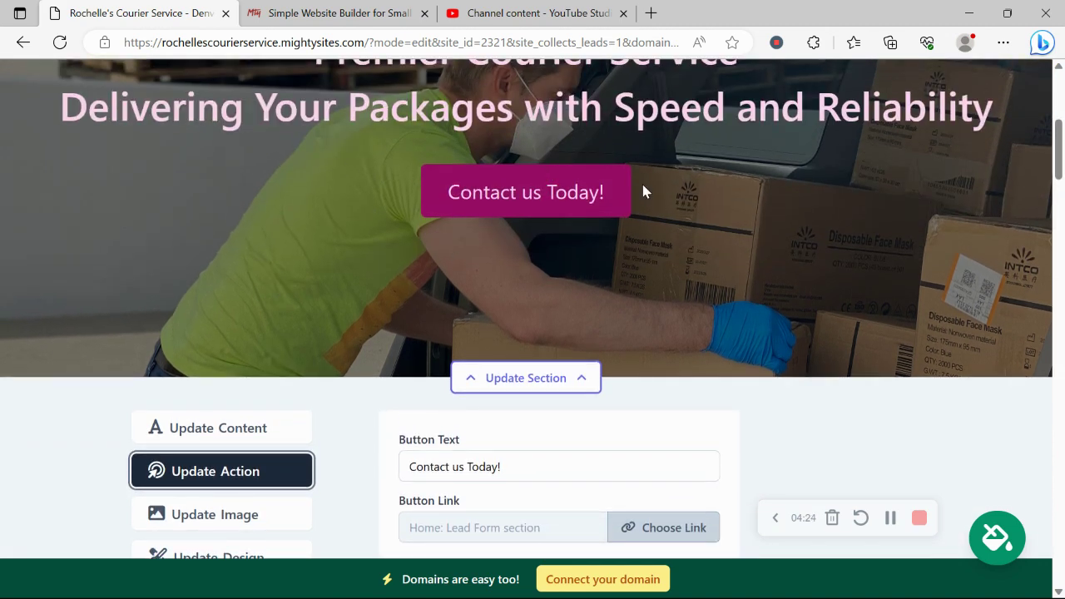
pyautogui.scroll(-2, 643, 191)
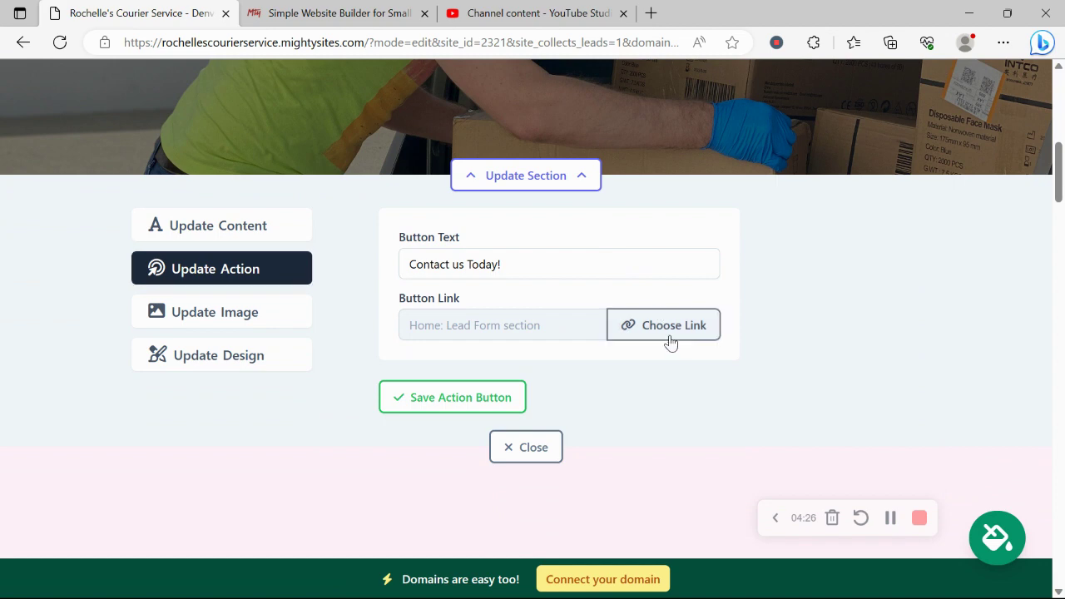
pyautogui.click(671, 342)
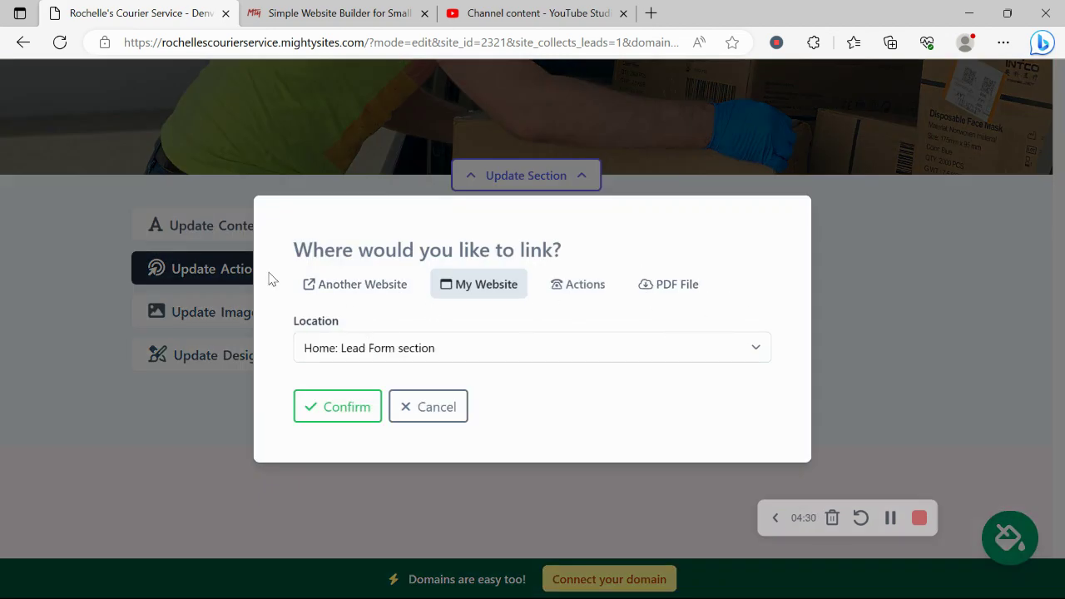
pyautogui.click(407, 410)
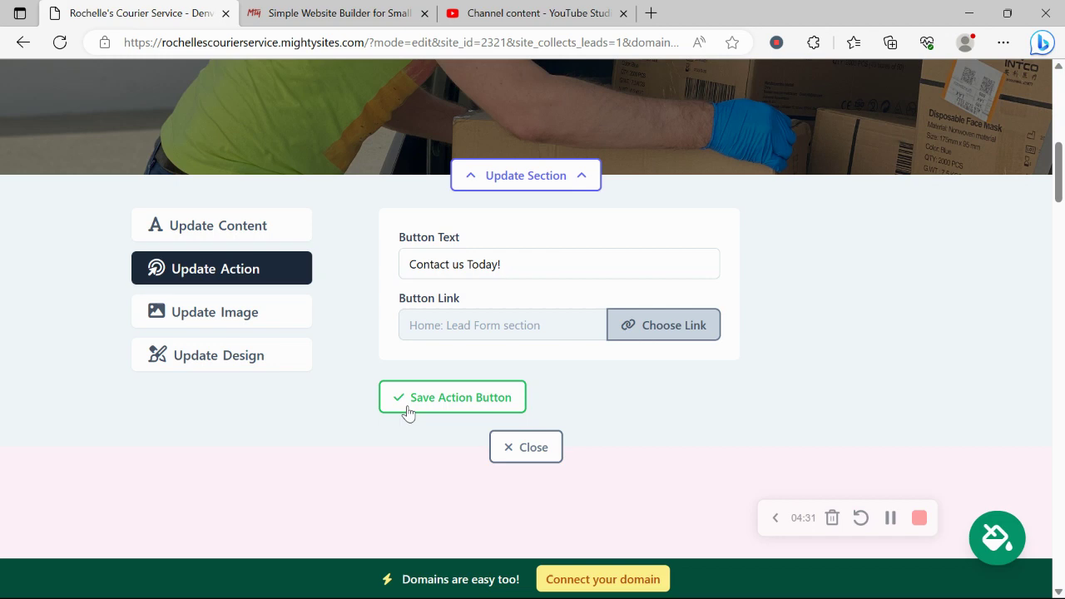
# Step: View the hero's title and subtitle content settings
pyautogui.click(206, 225)
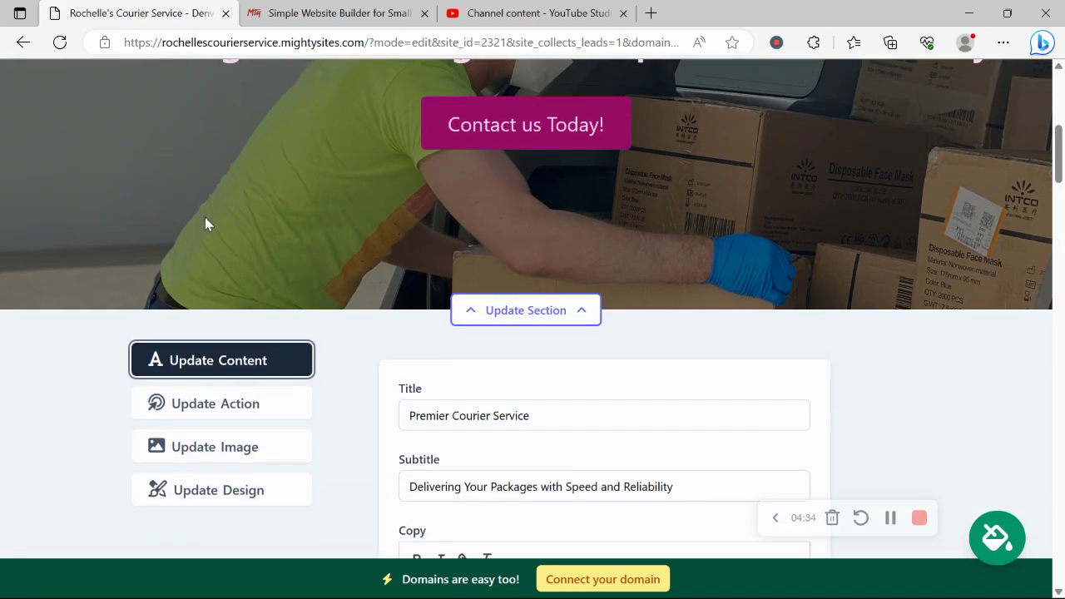
pyautogui.scroll(-2, 366, 250)
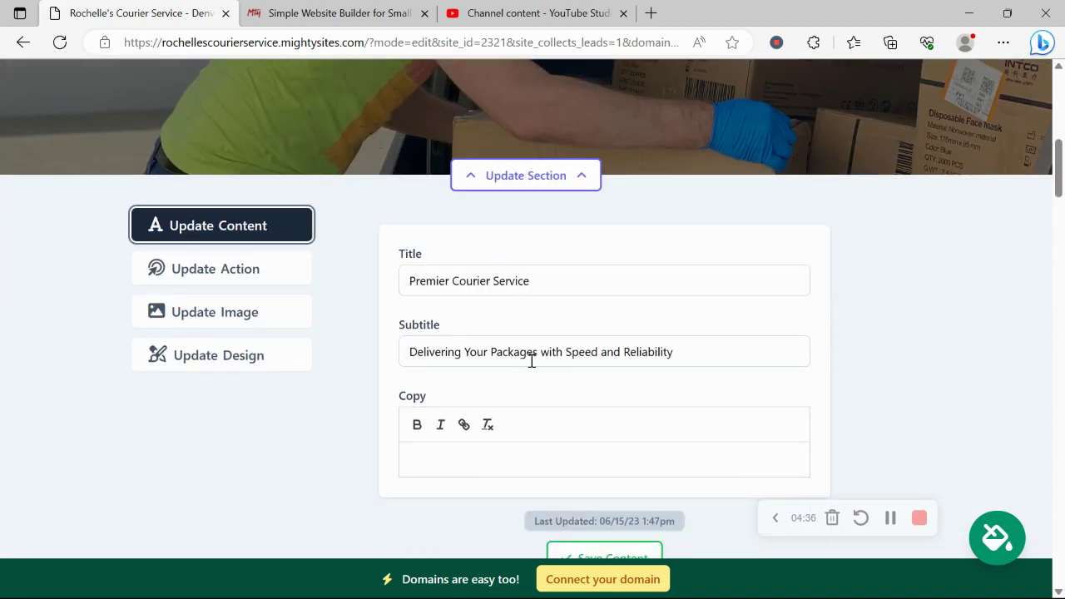
pyautogui.scroll(-5, 533, 366)
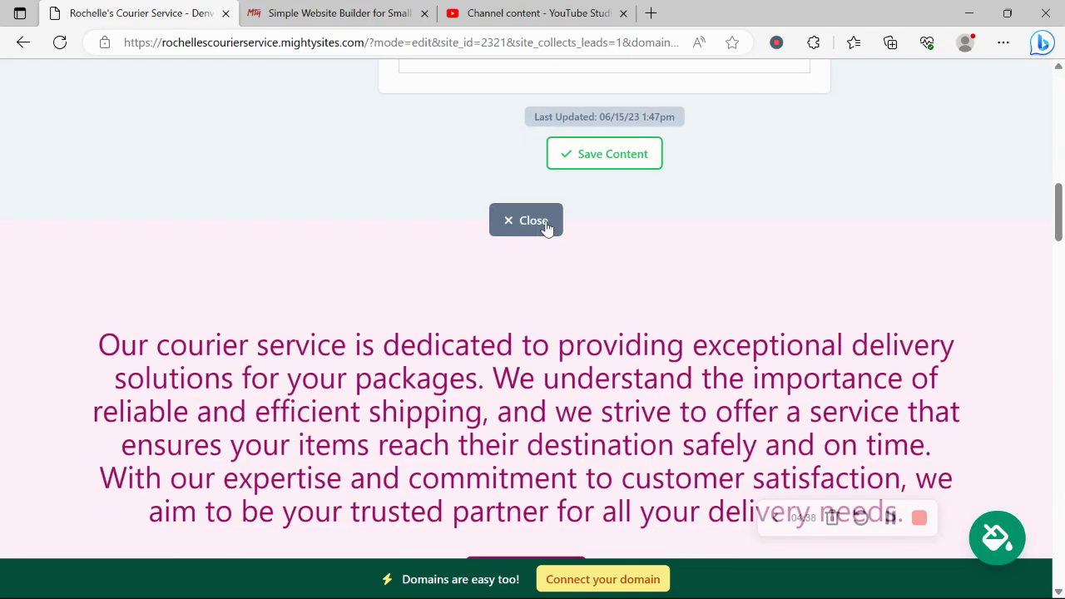
# Step: Close the hero editor and open the Instagram photo gallery section's editor
pyautogui.click(532, 221)
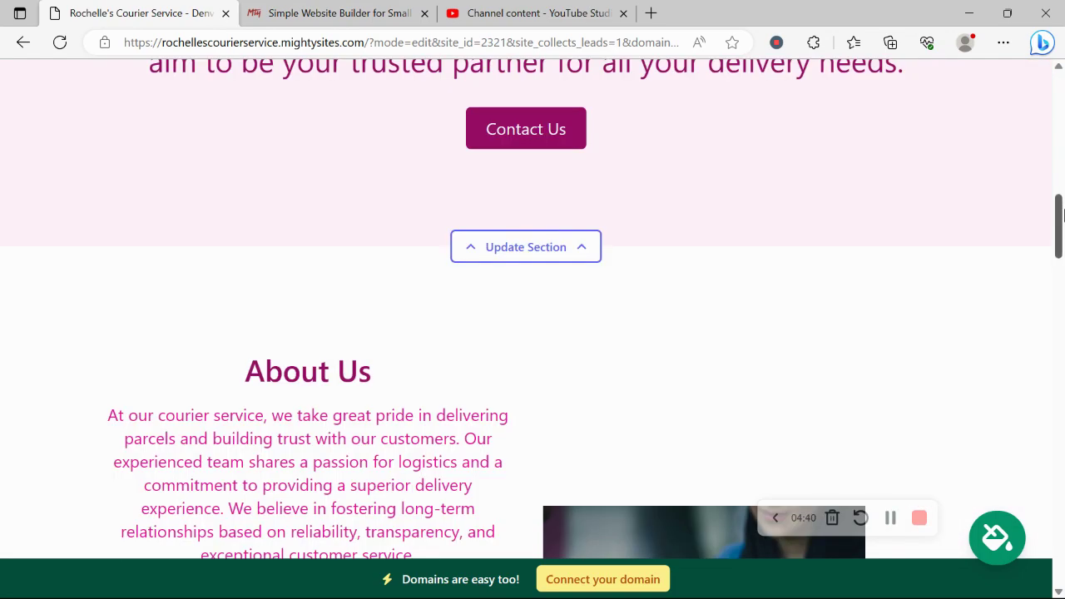
pyautogui.moveTo(1059, 204); pyautogui.dragTo(1062, 360)
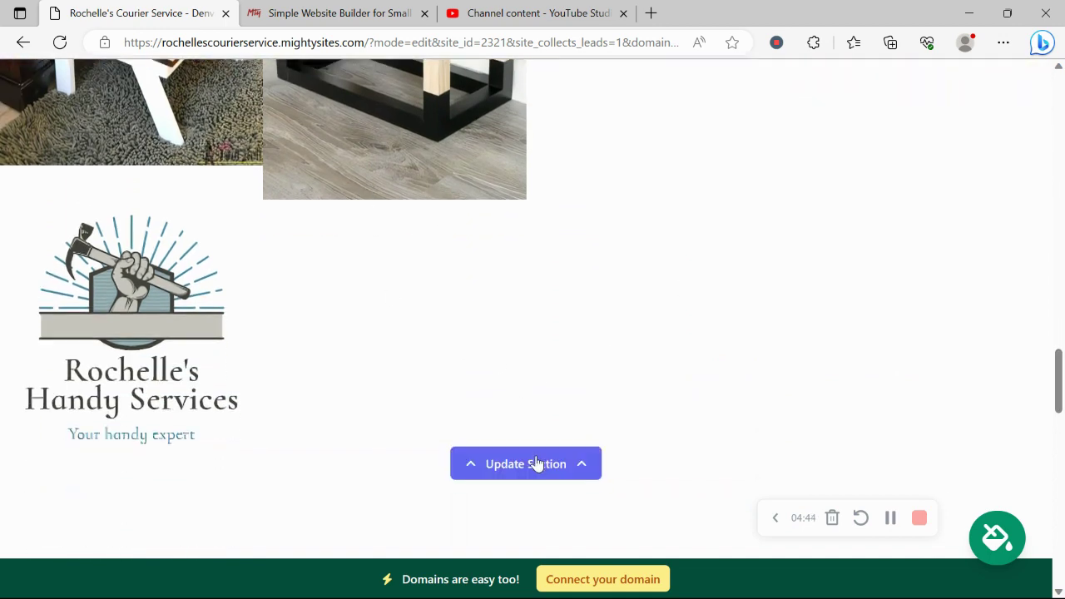
pyautogui.click(536, 463)
pyautogui.scroll(2, 290, 238)
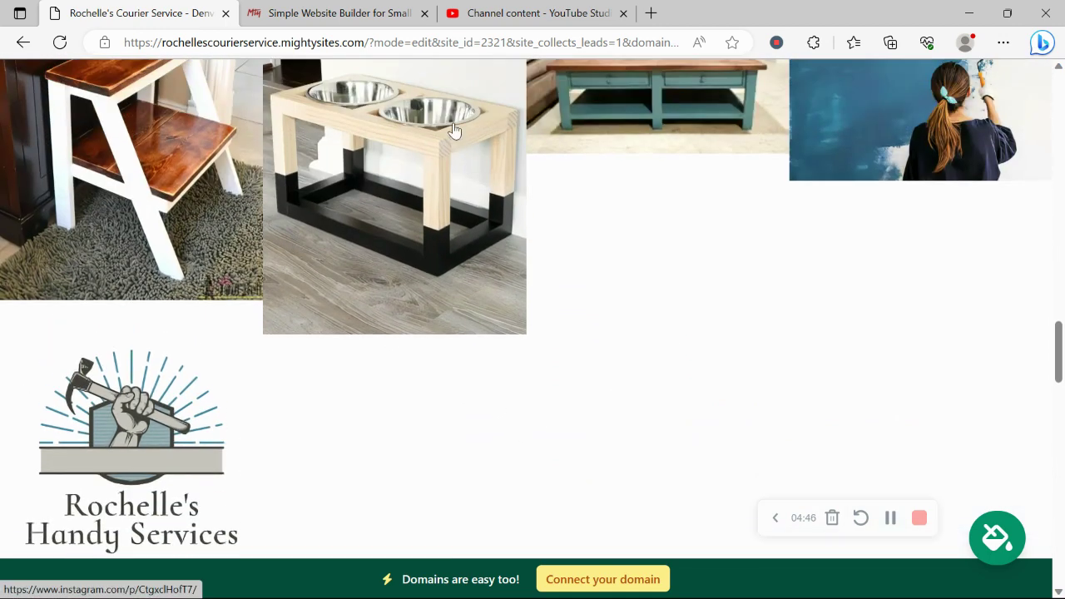
pyautogui.scroll(-2, 636, 309)
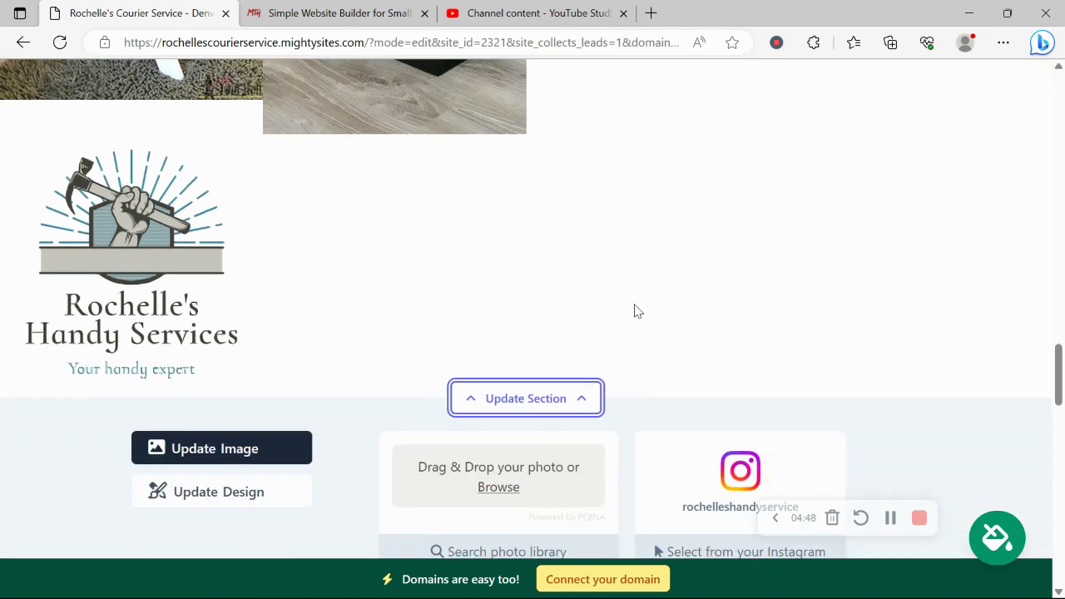
pyautogui.scroll(-2, 635, 310)
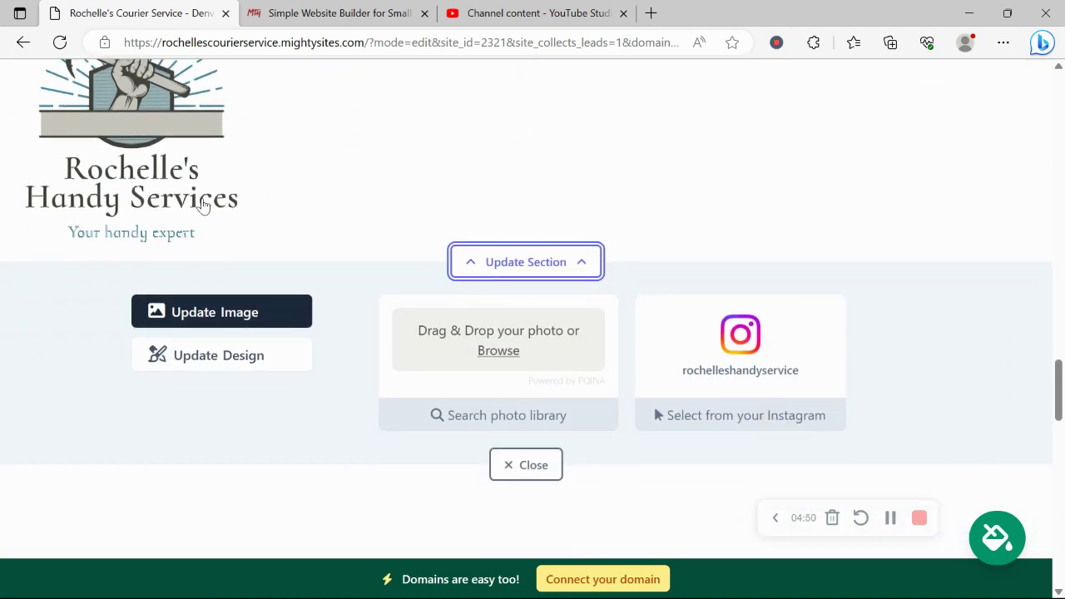
pyautogui.scroll(3, 202, 207)
pyautogui.scroll(-3, 207, 200)
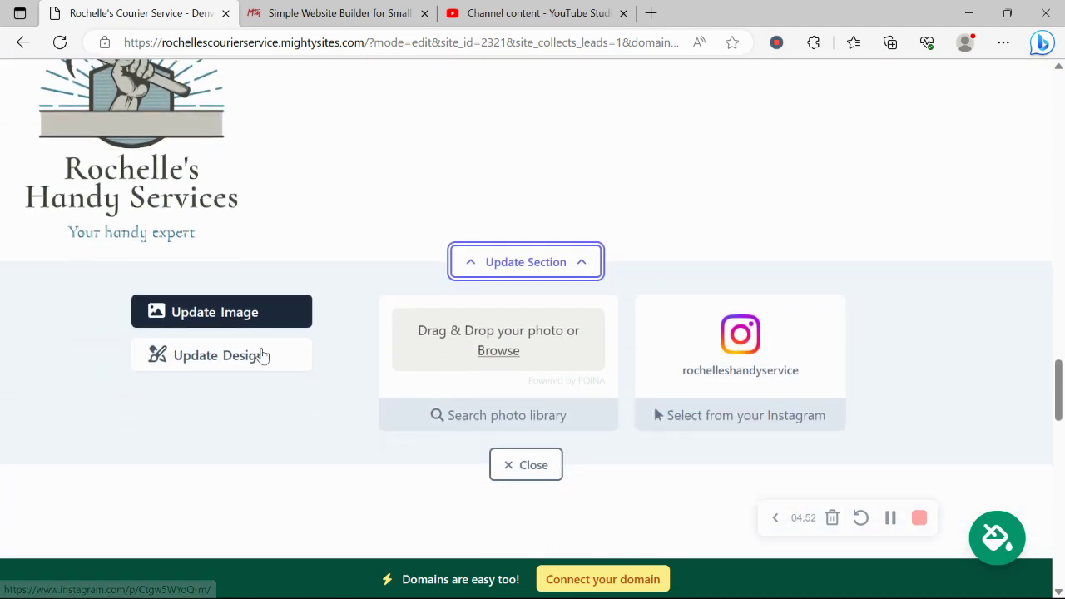
# Step: Check the gallery's layout and colour settings, then return to its photo source options
pyautogui.click(263, 356)
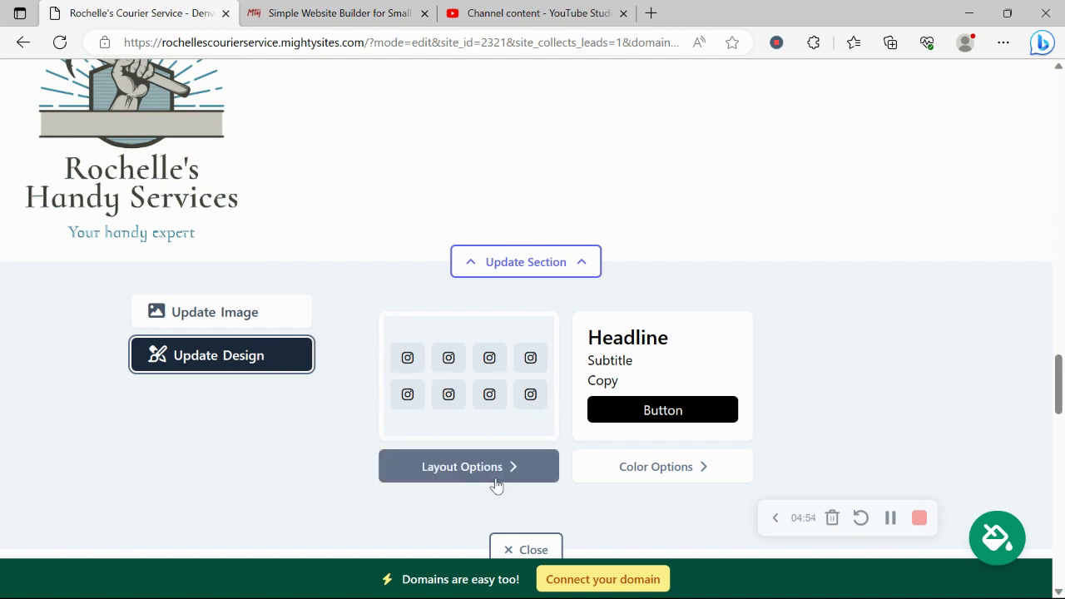
pyautogui.click(273, 321)
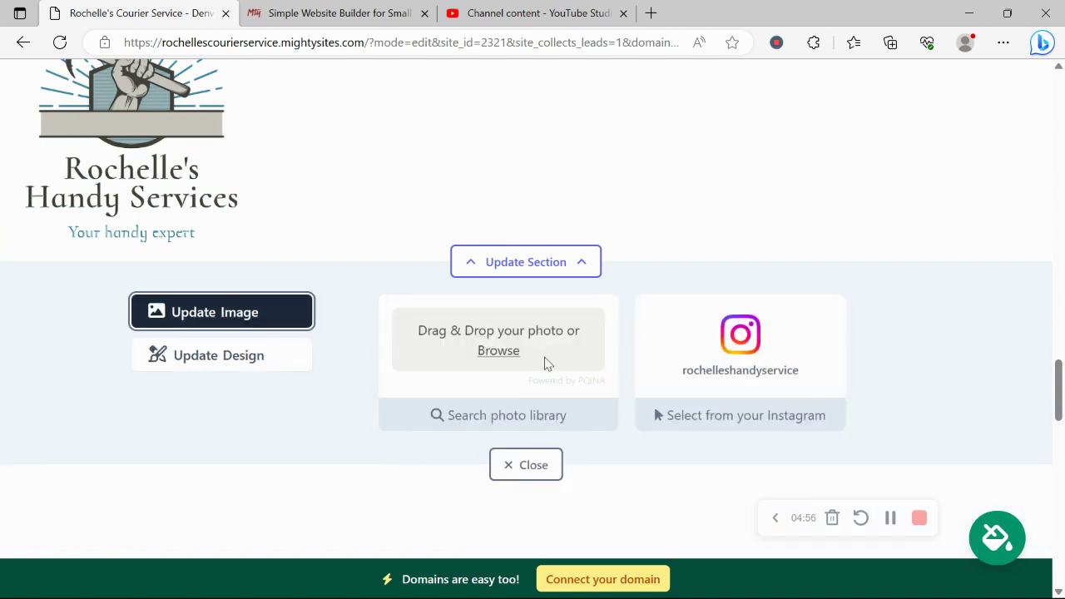
pyautogui.scroll(1, 540, 418)
pyautogui.scroll(3, 540, 417)
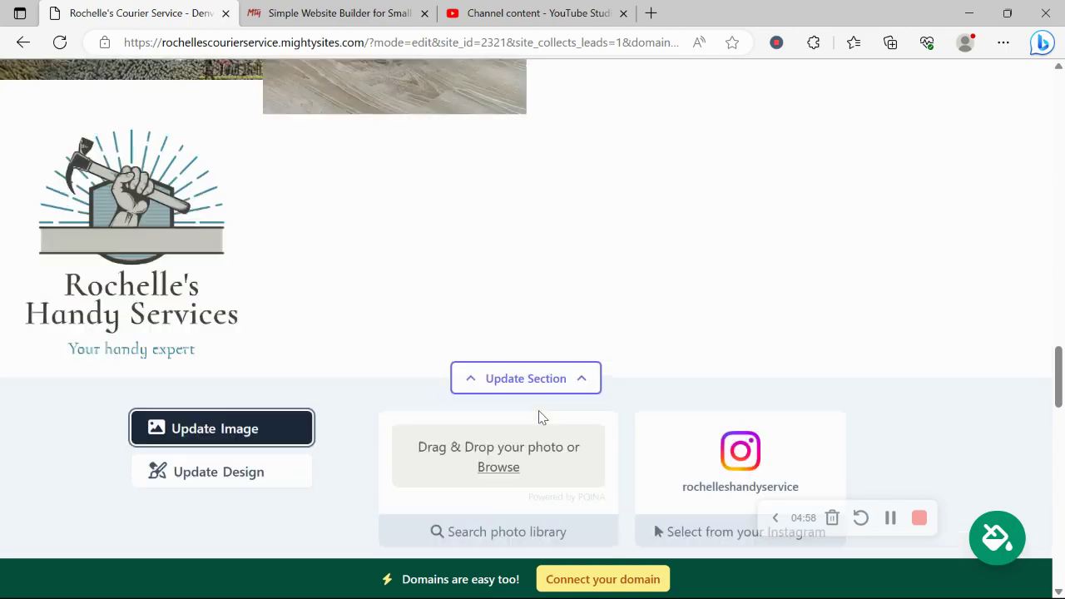
pyautogui.scroll(-10, 539, 417)
pyautogui.scroll(-10, 539, 418)
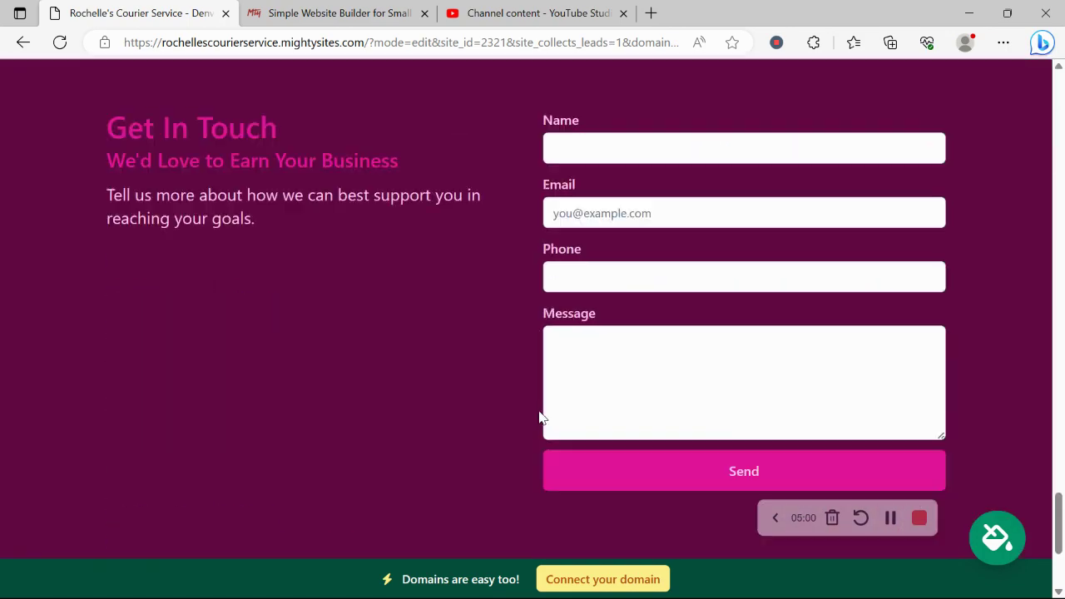
pyautogui.scroll(4, 540, 418)
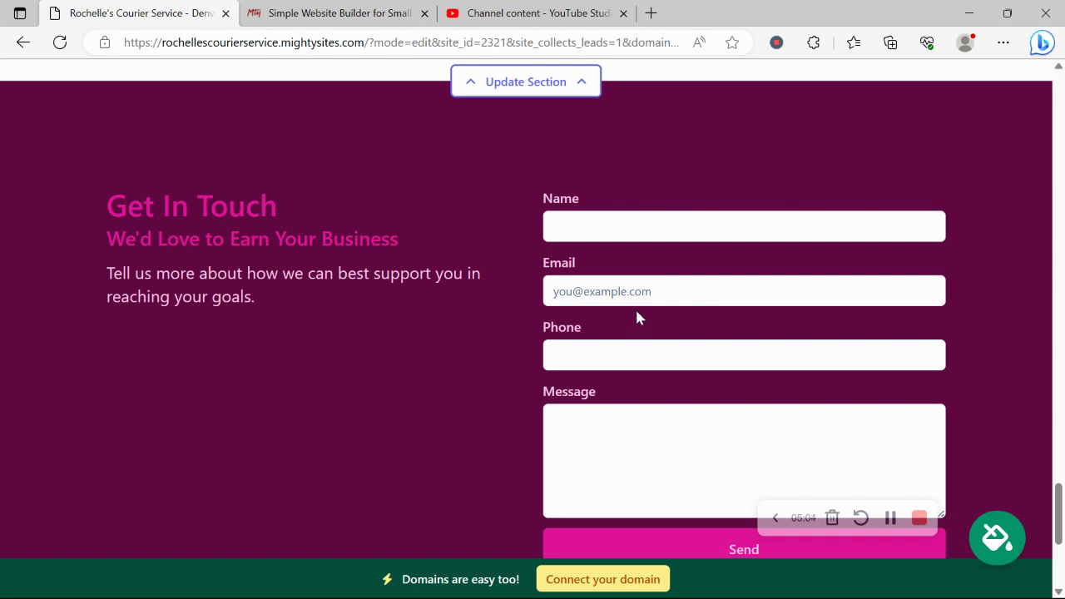
pyautogui.scroll(-2, 635, 318)
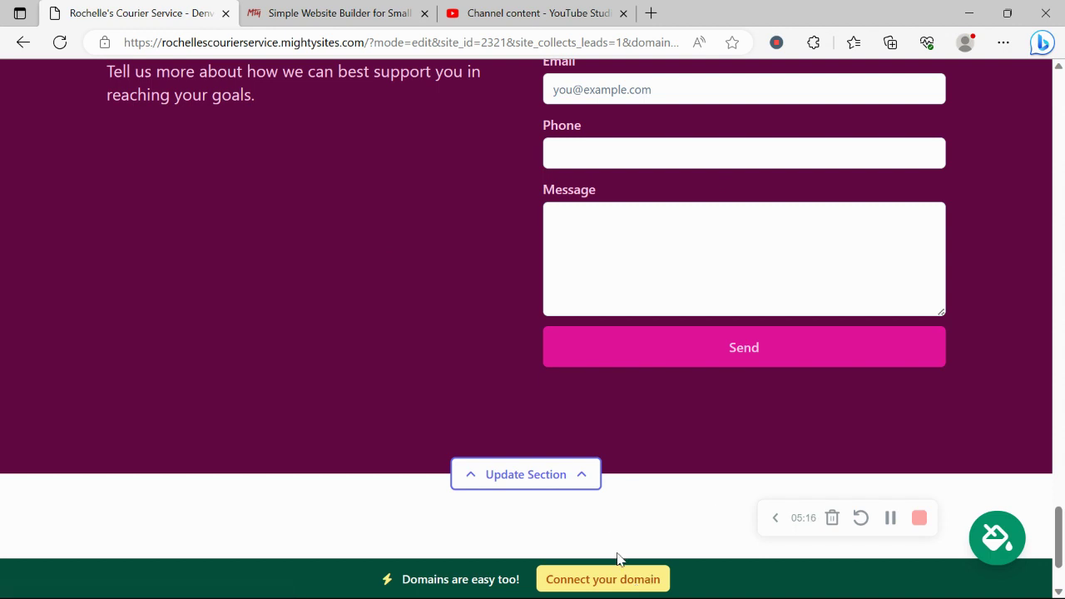
# Step: View the Connect a Domain options, then go back to the website dashboard
pyautogui.click(642, 580)
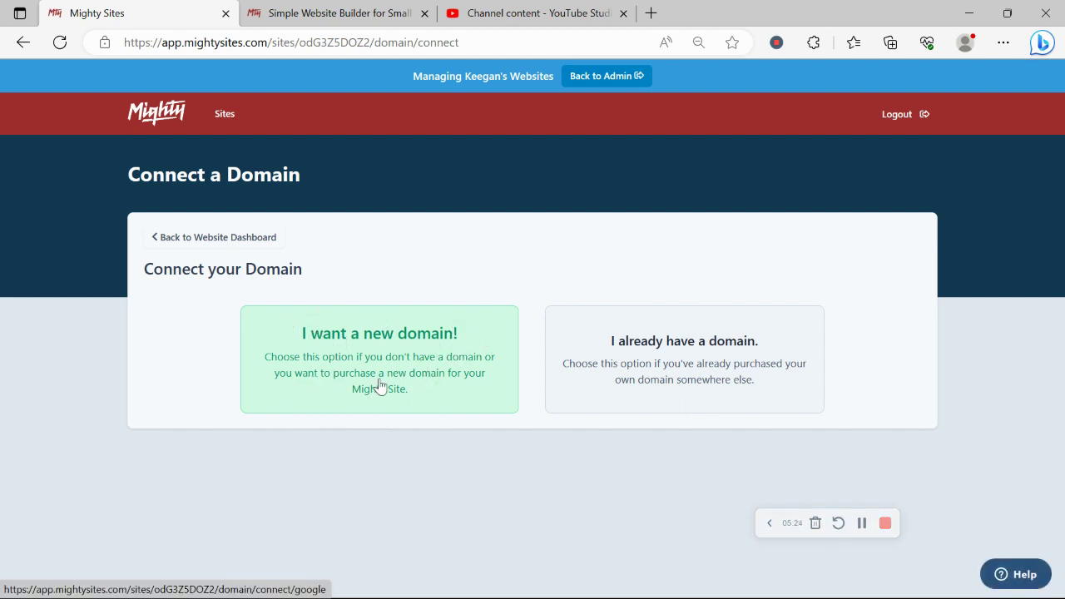
pyautogui.click(255, 245)
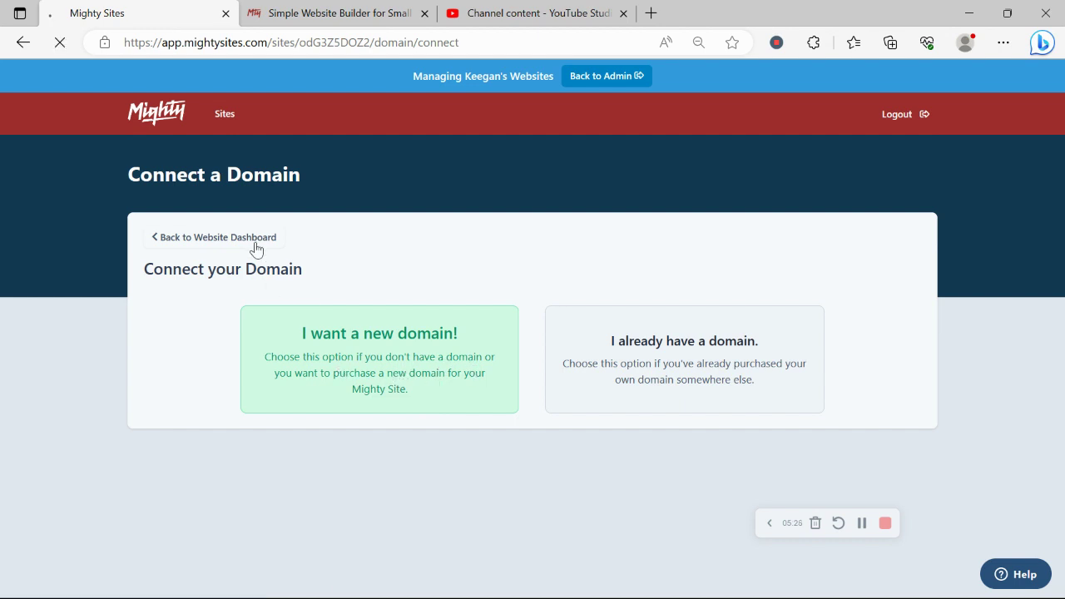